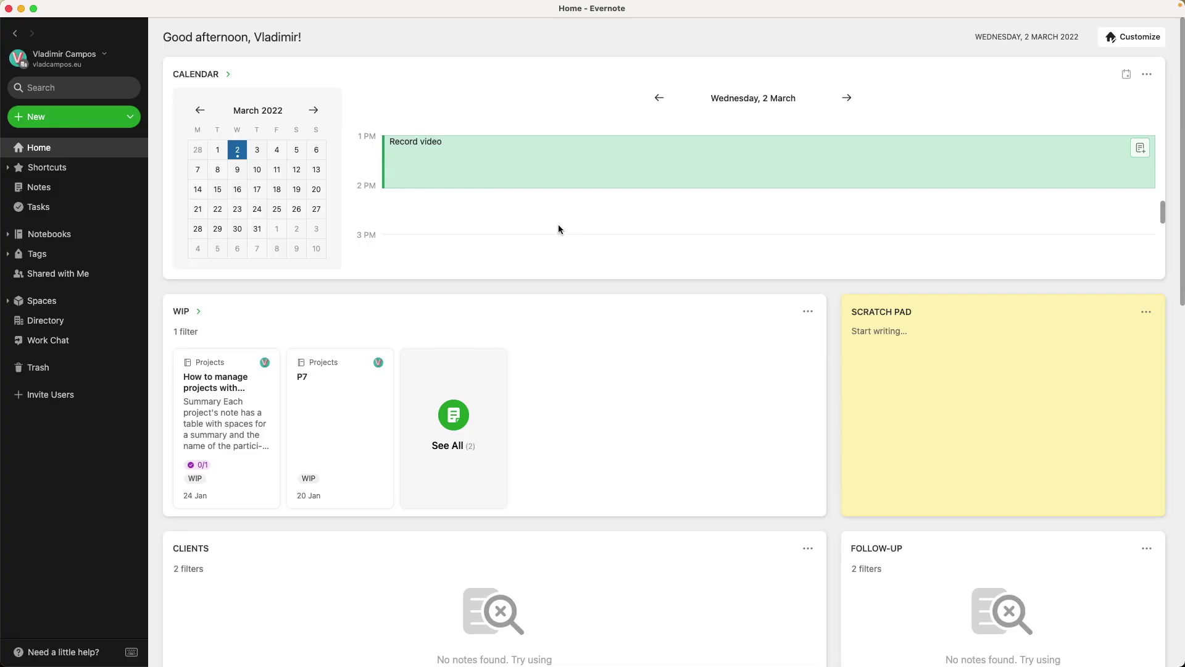
# Try the Calendar widget at medium and small sizes, then return it to full width
pyautogui.scroll(2, 559, 226)
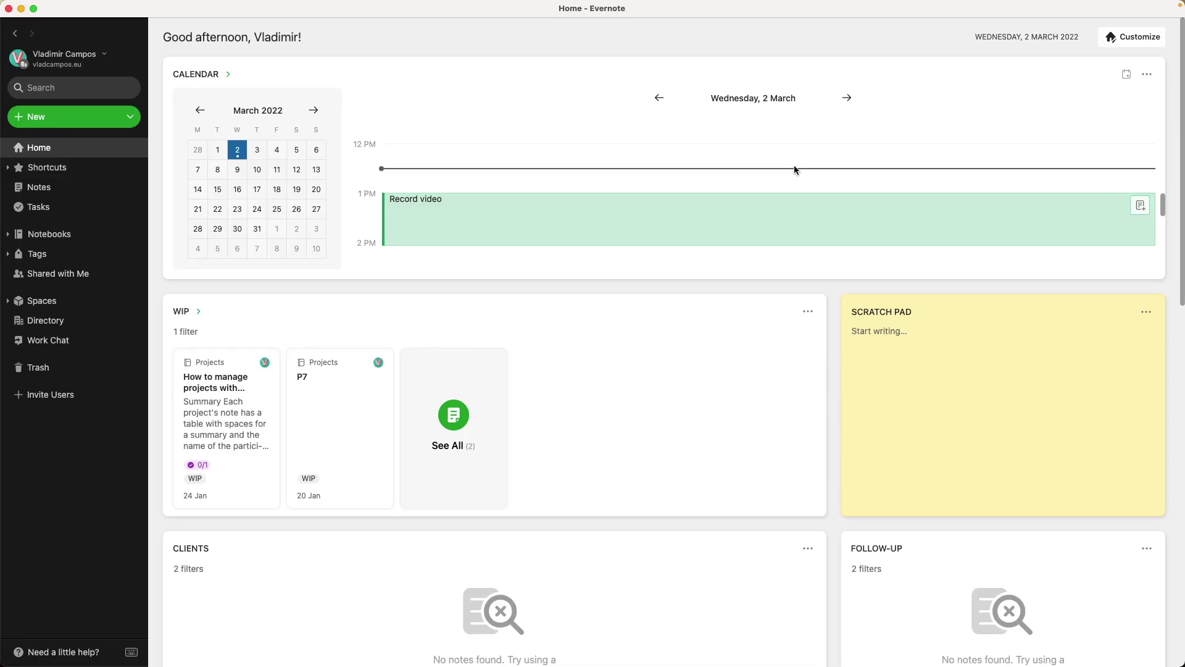
pyautogui.click(1123, 41)
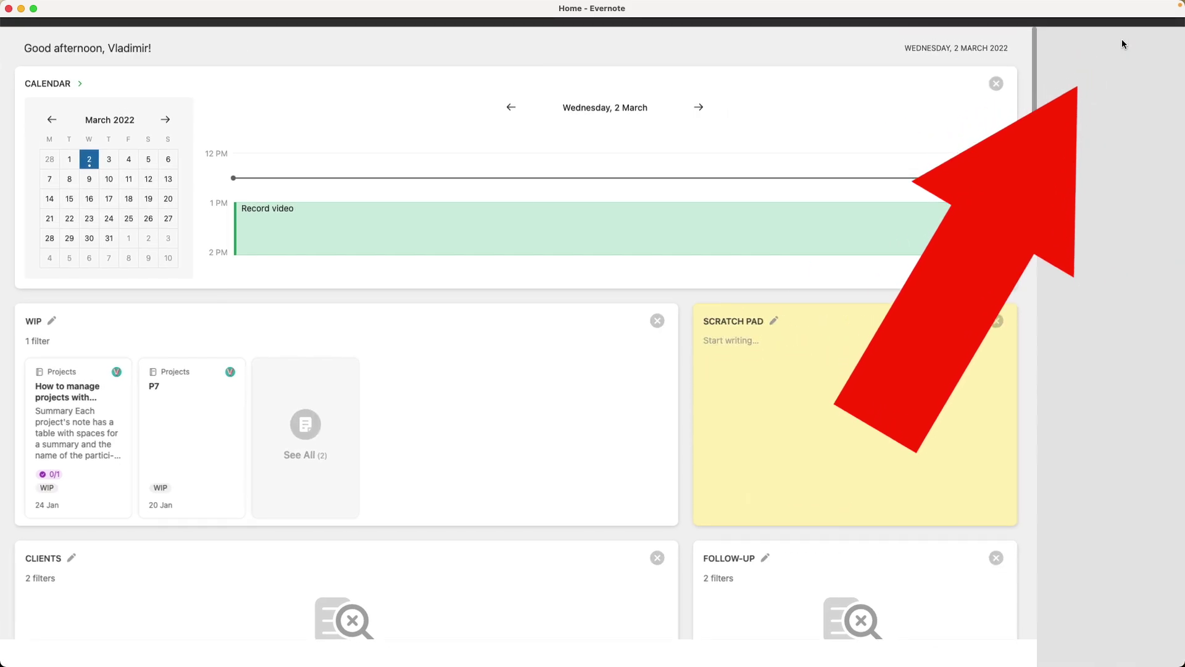
pyautogui.moveTo(993, 217)
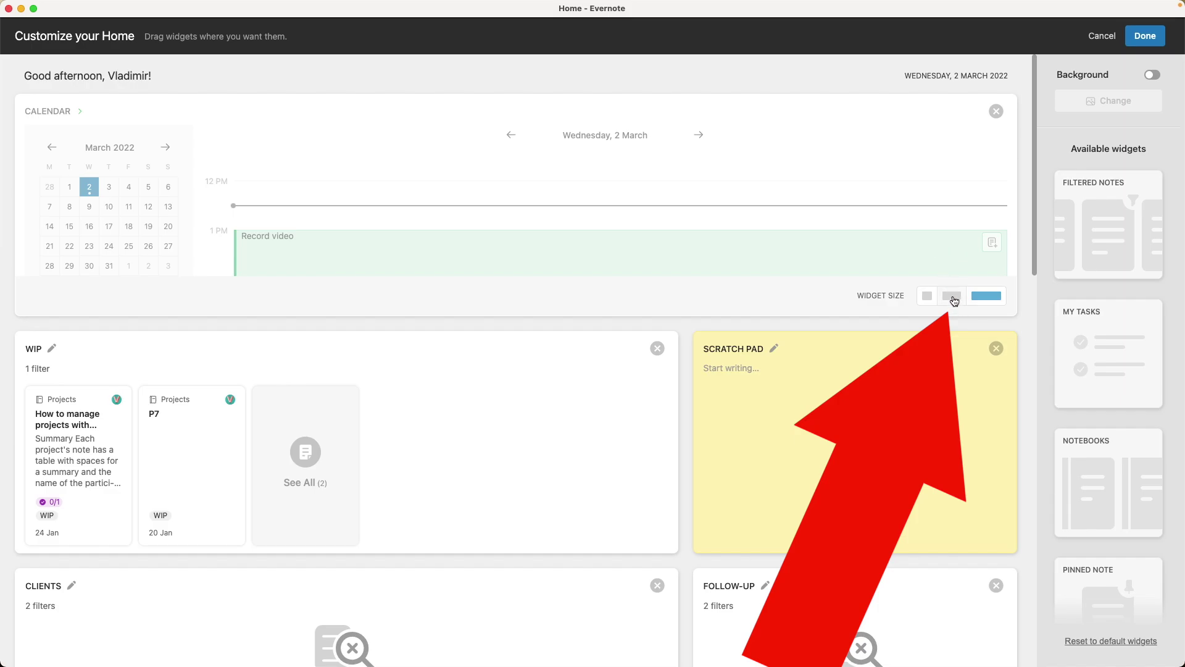
pyautogui.click(952, 296)
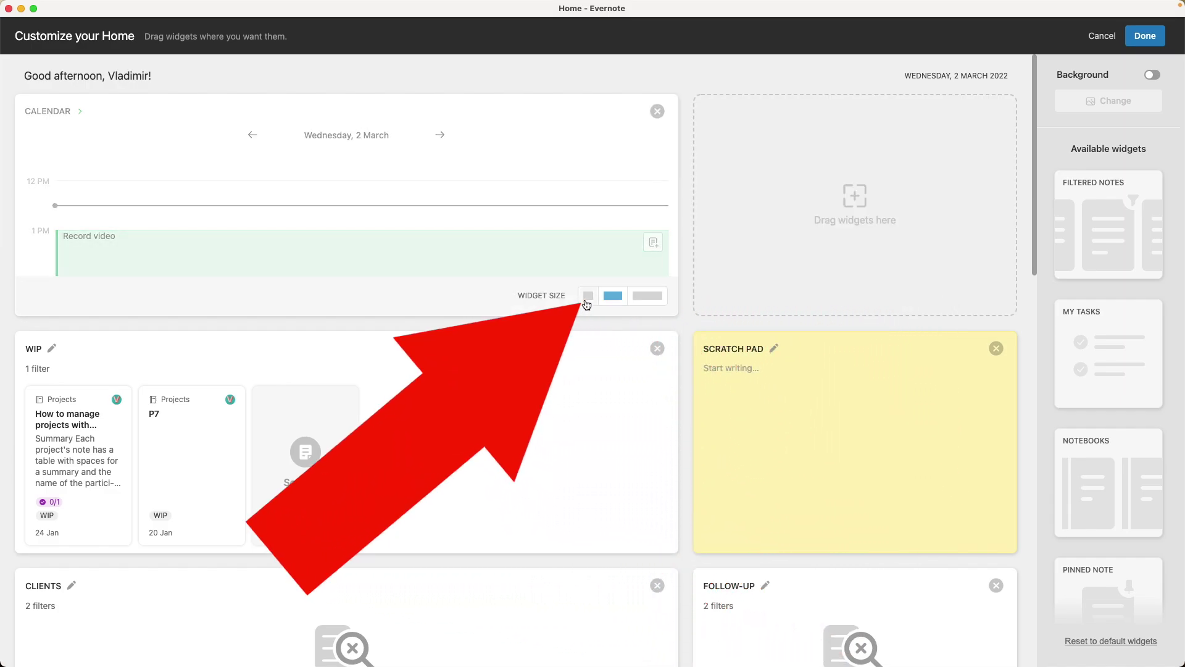
pyautogui.click(587, 301)
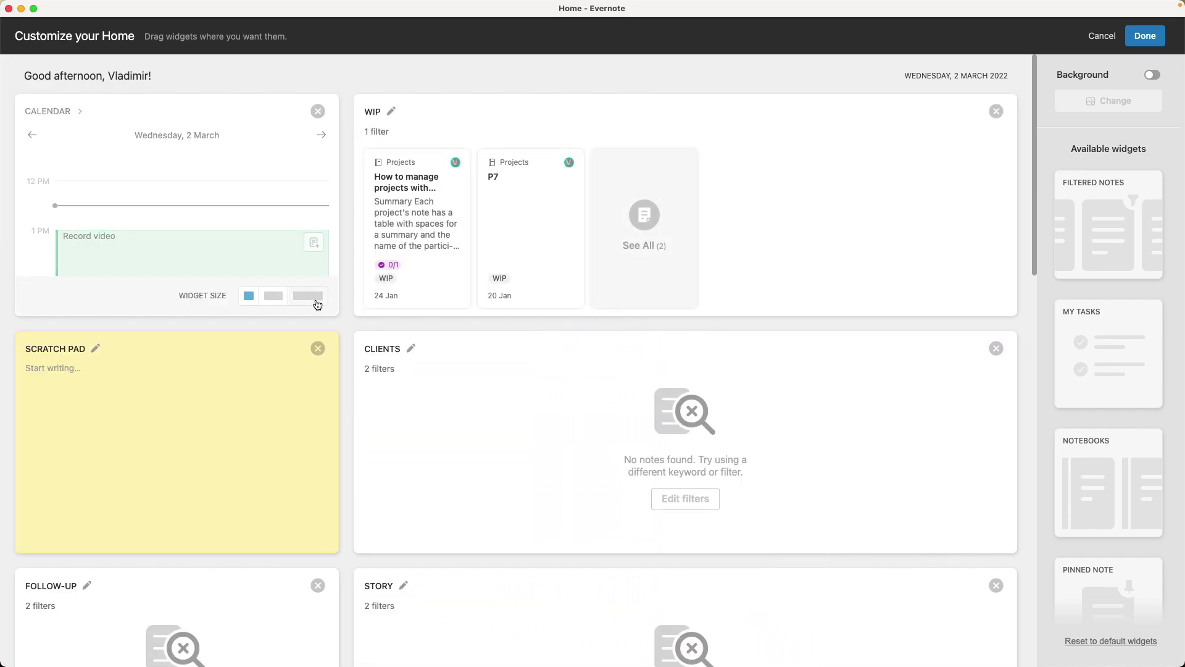
pyautogui.click(316, 294)
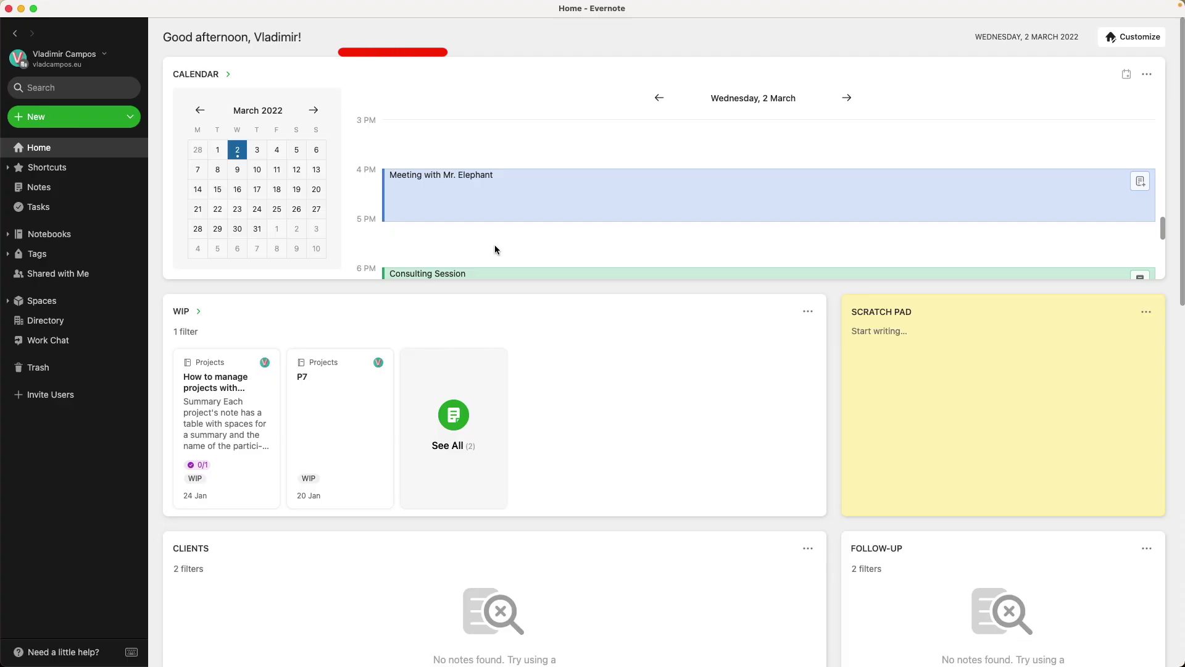
# Jump the calendar's month grid to December and open its year picker
pyautogui.scroll(-5, 494, 249)
pyautogui.scroll(-2, 494, 249)
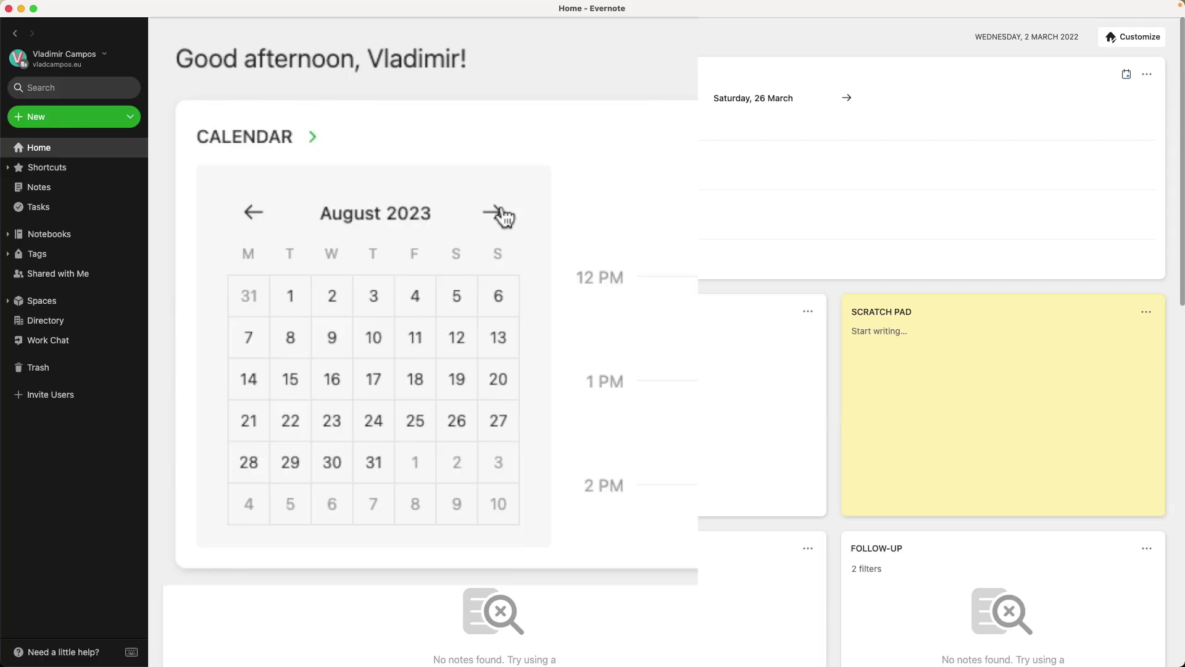
pyautogui.click(349, 221)
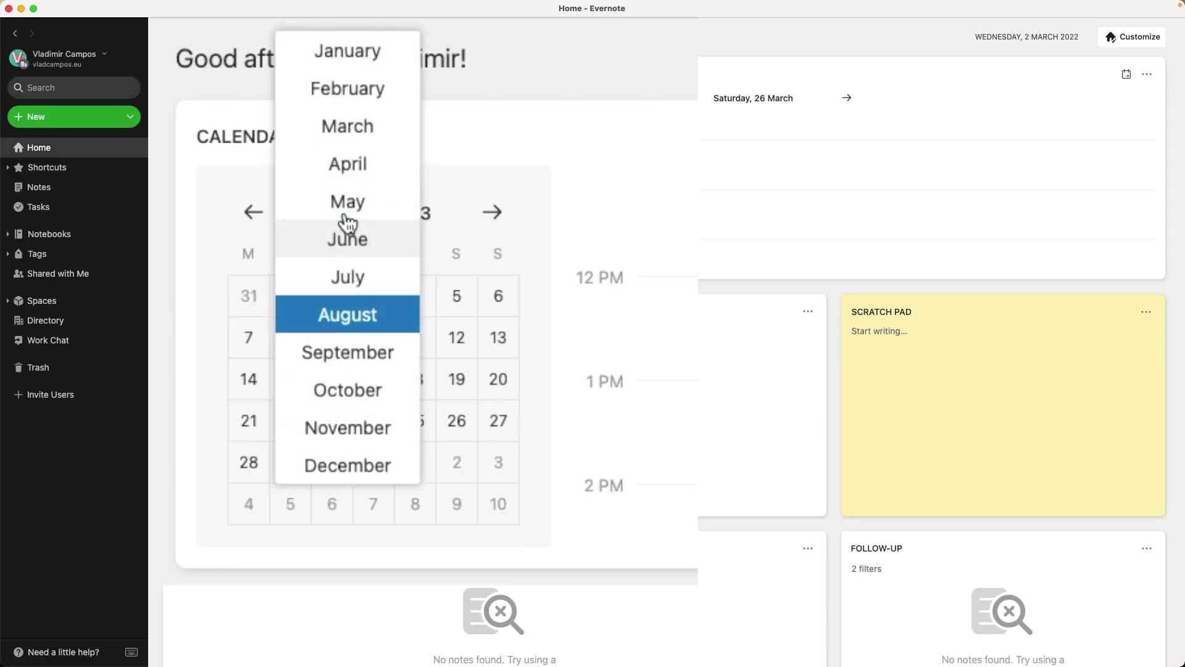
pyautogui.click(349, 466)
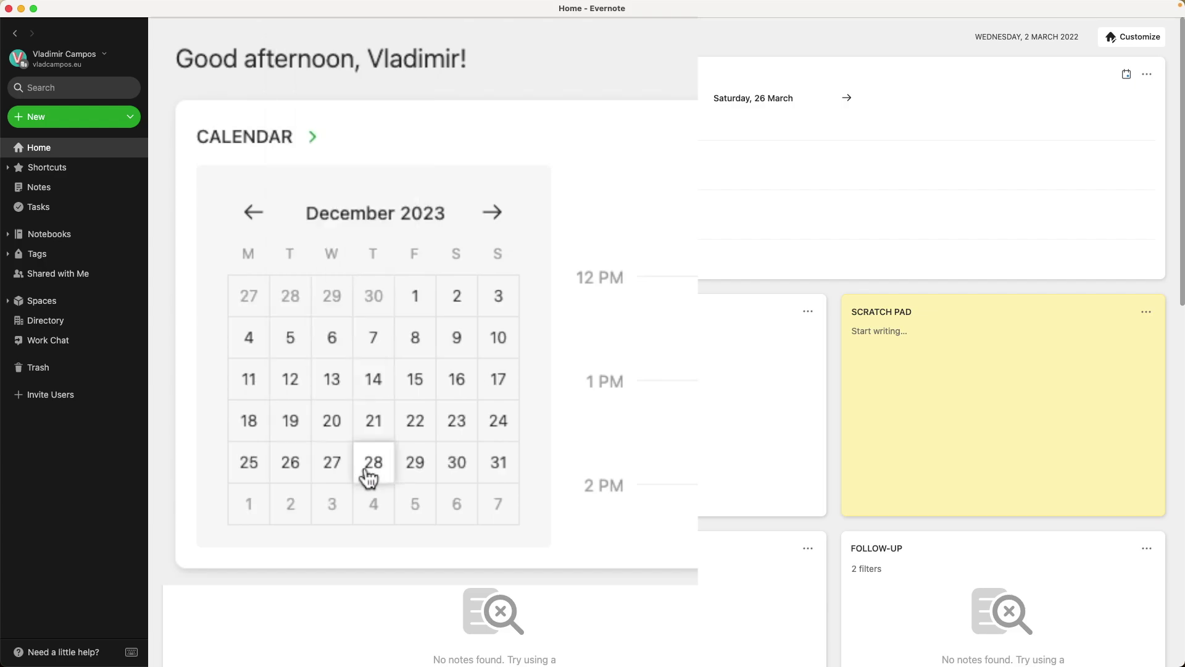
pyautogui.click(422, 216)
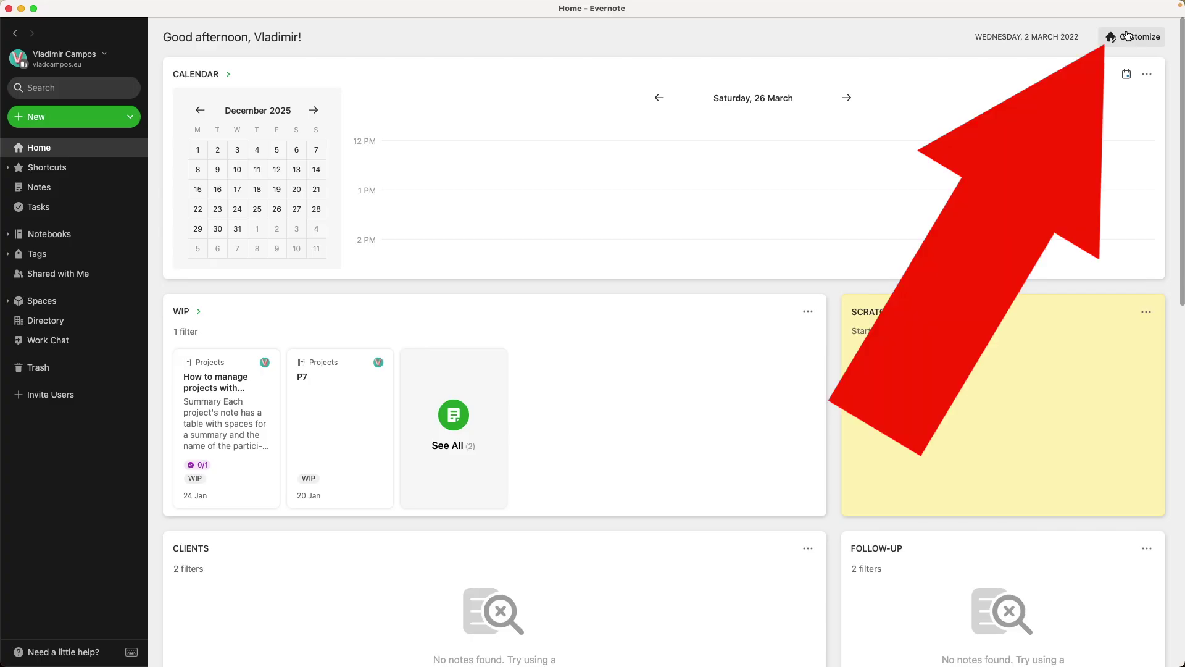
# Shrink the Calendar widget to half width and move the day-view date picker to August
pyautogui.click(1127, 35)
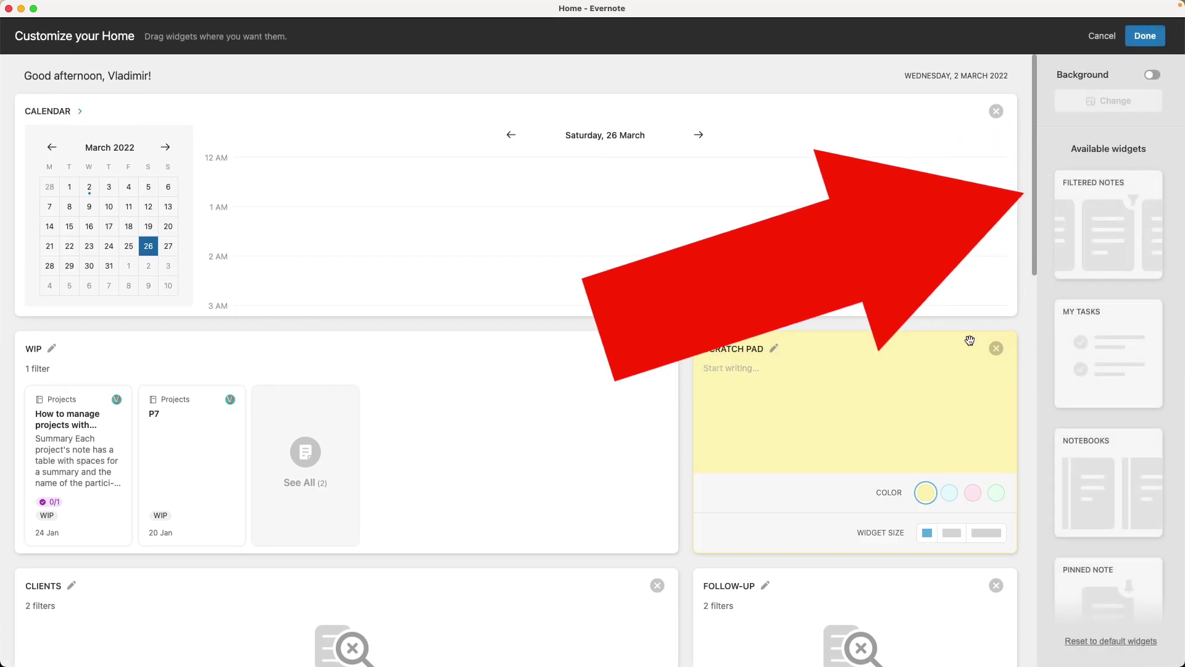
pyautogui.click(955, 299)
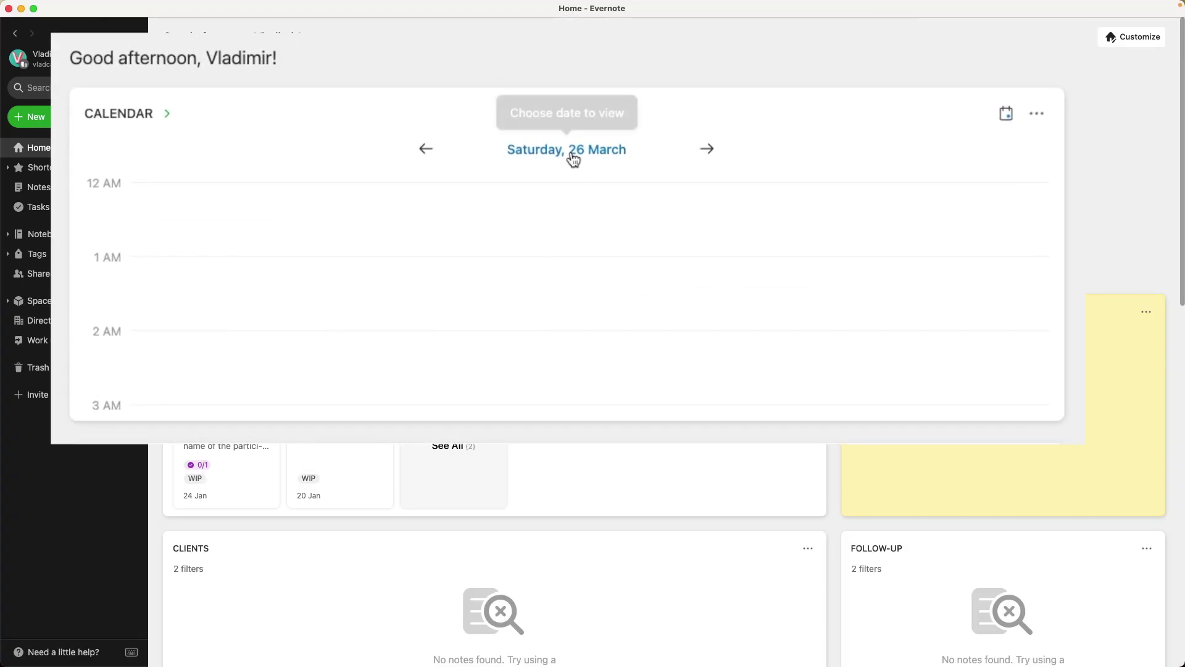
pyautogui.click(572, 155)
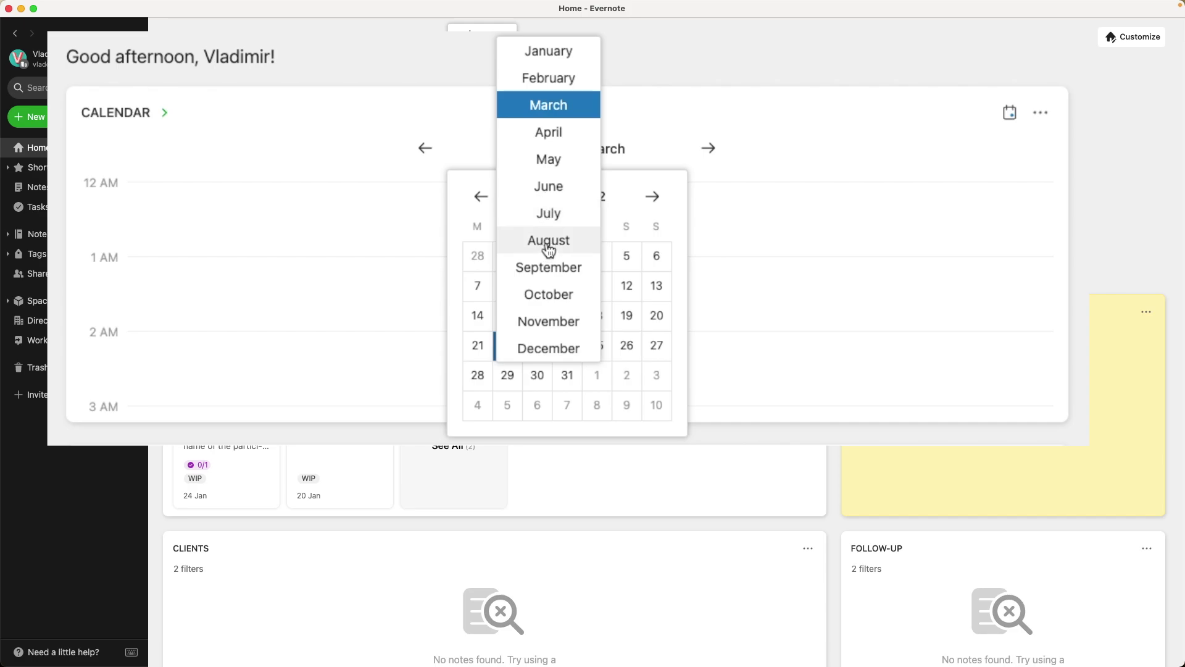
pyautogui.click(549, 242)
pyautogui.click(593, 197)
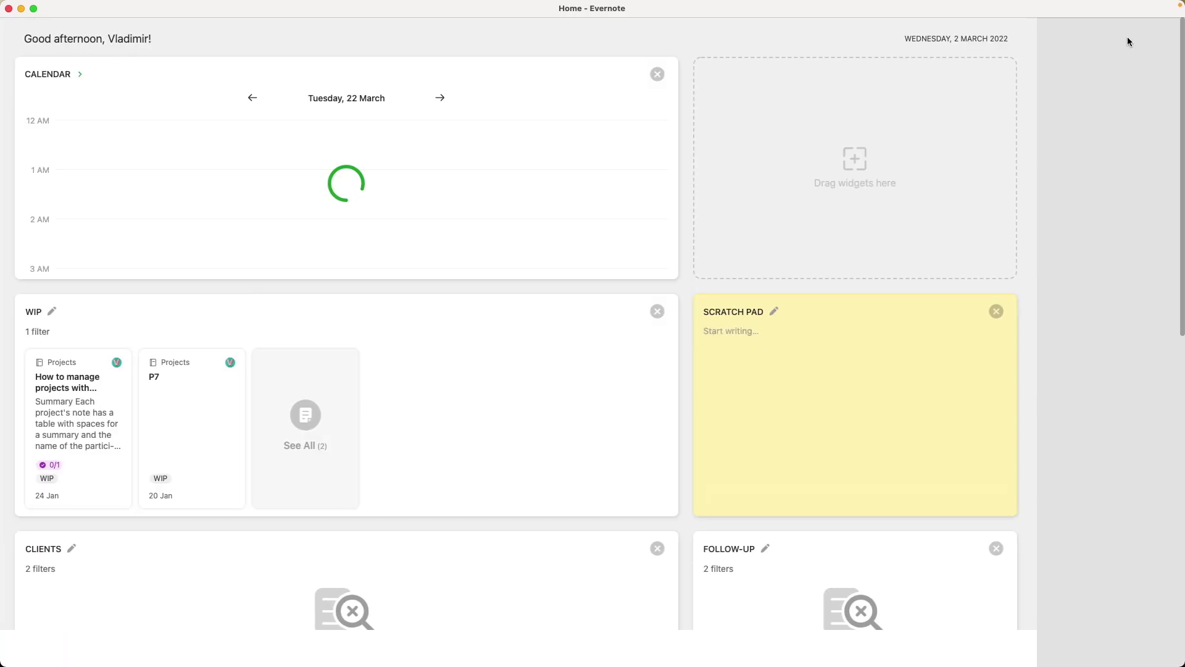
# Set the Calendar widget to the smallest size, finish customizing, and open the full calendar
pyautogui.click(1128, 37)
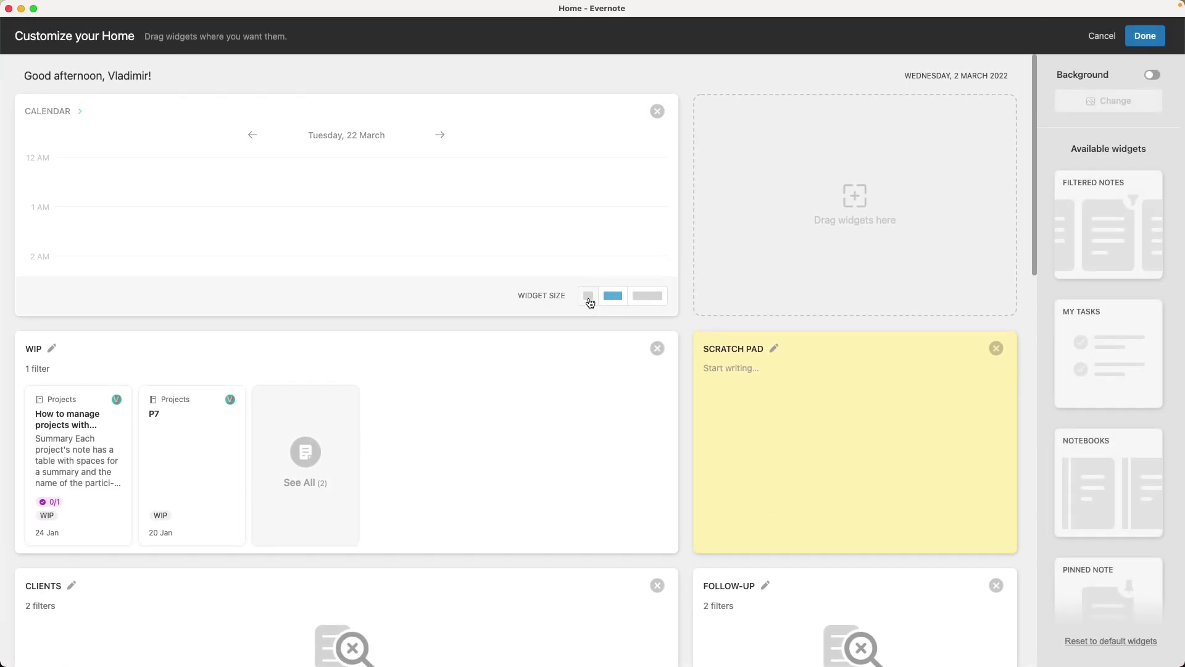
pyautogui.click(589, 300)
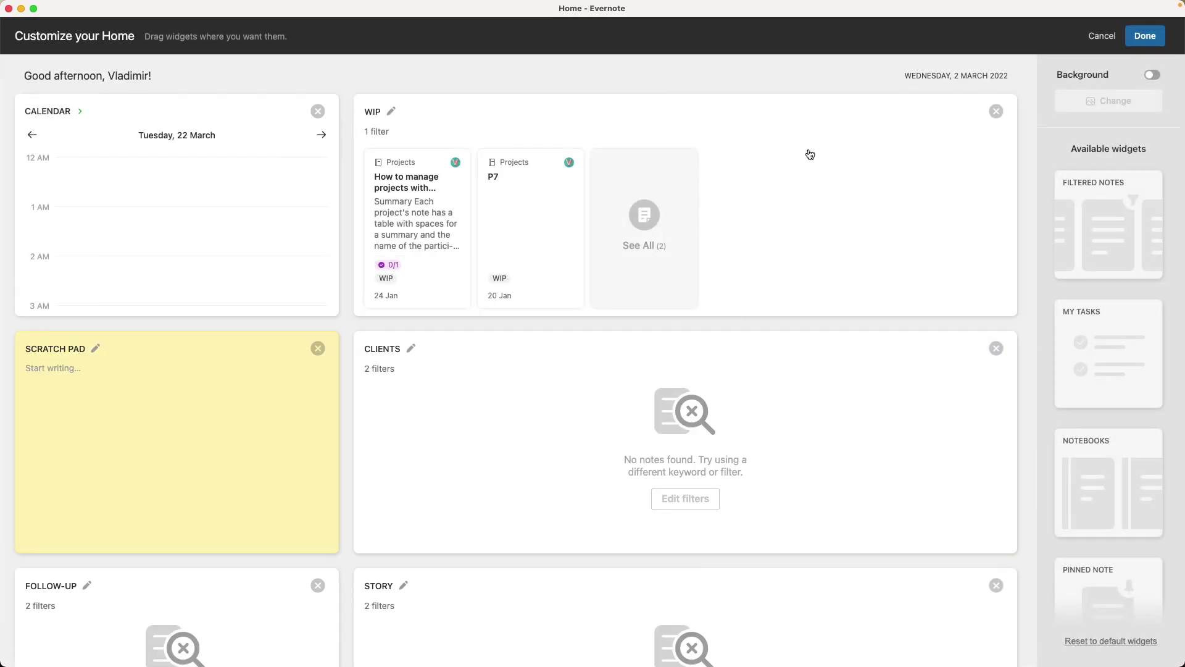
pyautogui.press('Return')
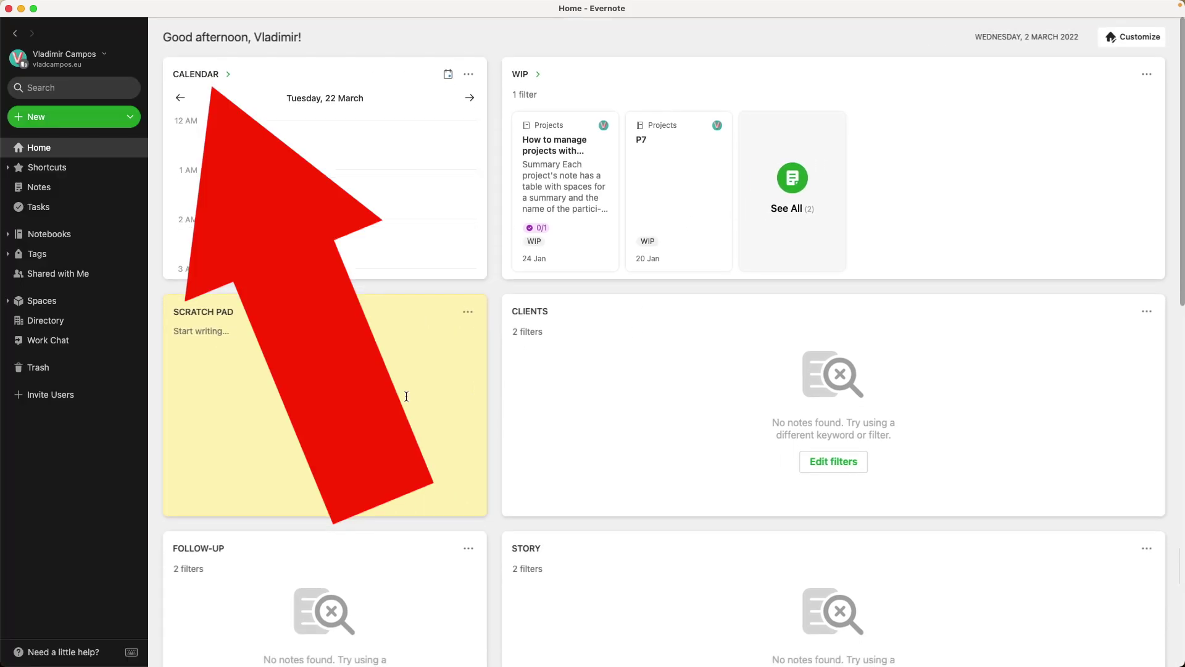
pyautogui.click(197, 74)
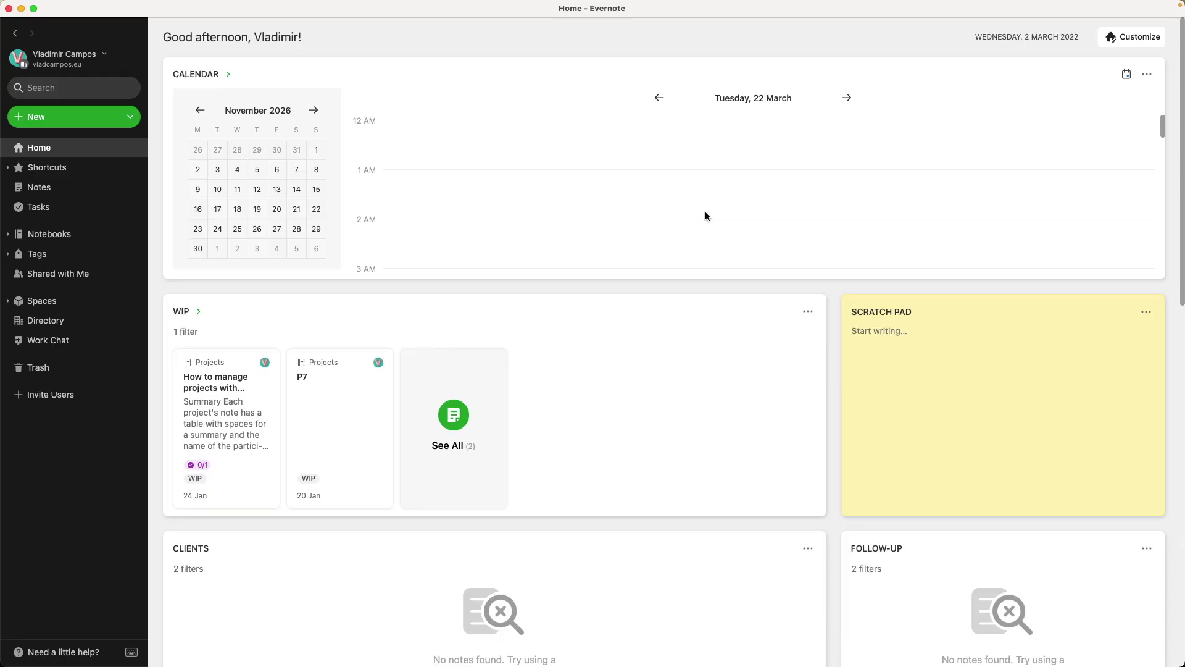
# Return the Home calendar to today, Wednesday, 2 March 2022
pyautogui.click(1126, 75)
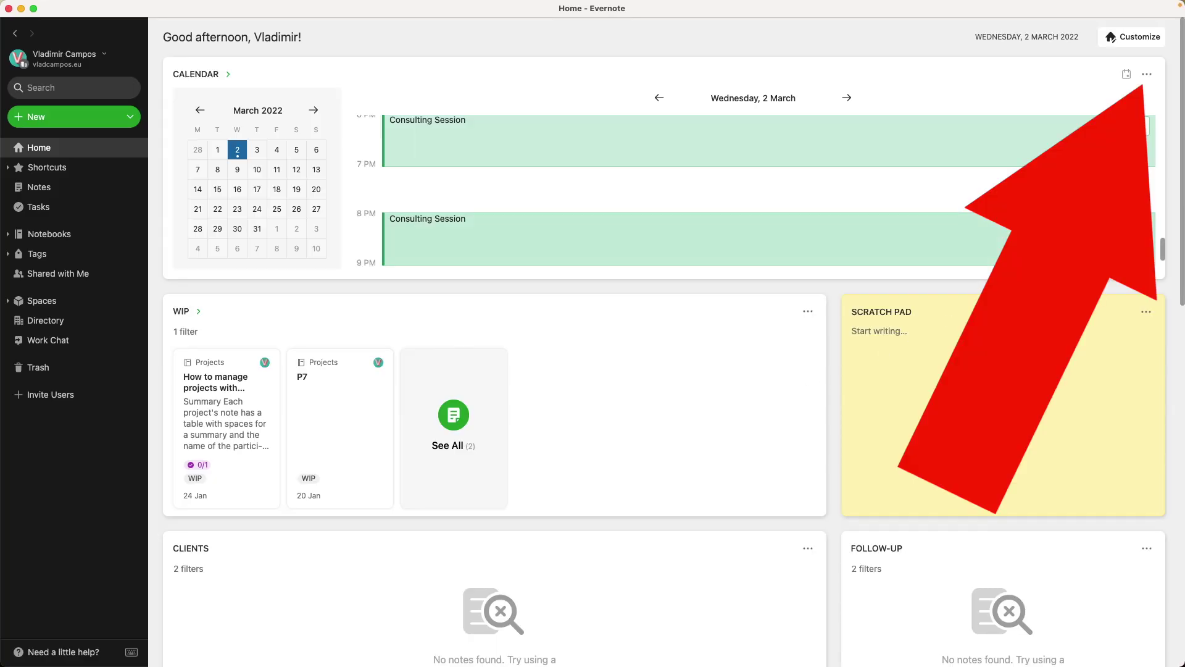
# Show the day's four events as a list and open the Consulting Session's linked note
pyautogui.click(1149, 75)
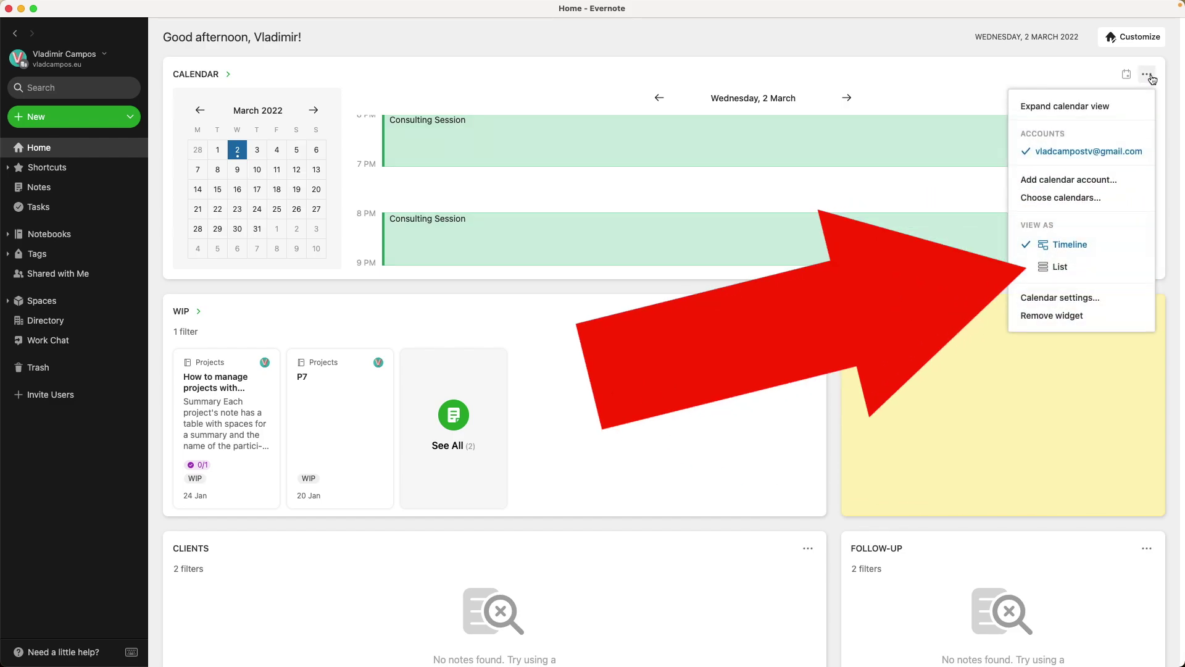
pyautogui.click(1094, 269)
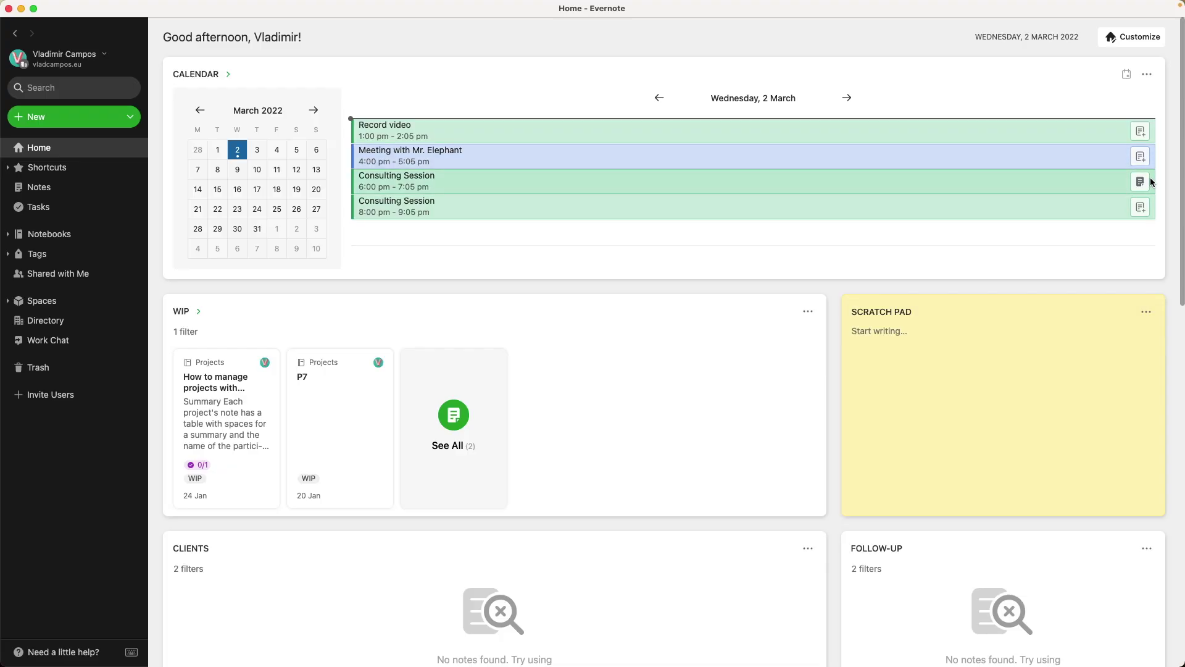
pyautogui.click(1141, 182)
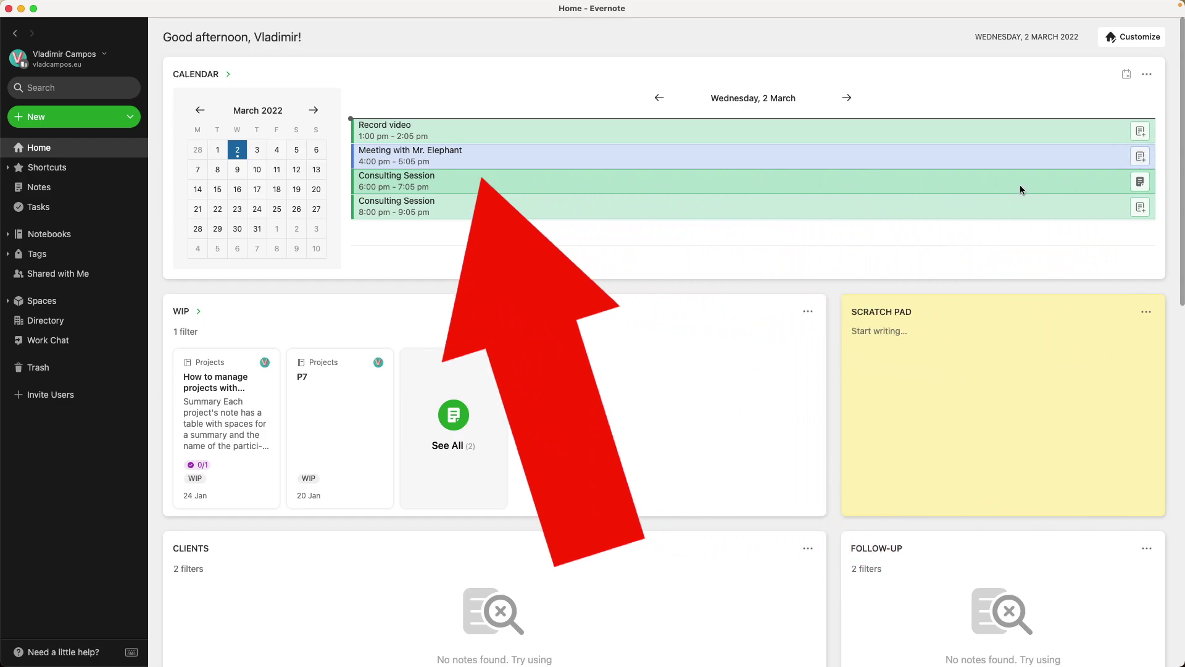
# View the 6 pm Consulting Session's details and open its linked meeting note
pyautogui.click(1020, 184)
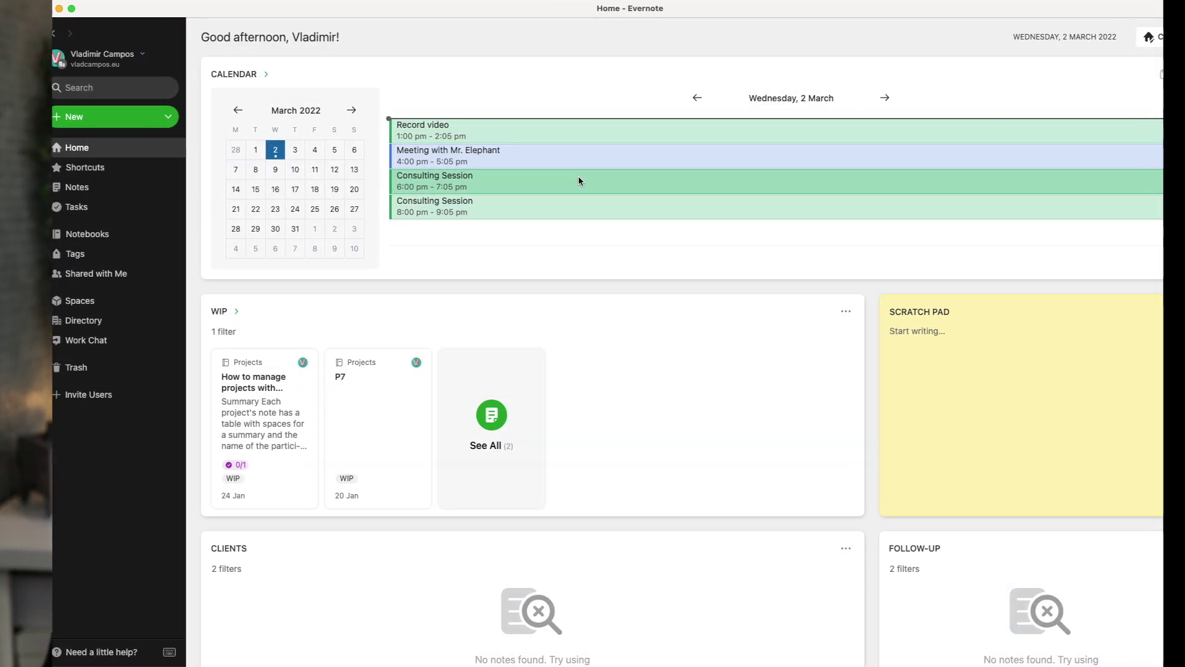
pyautogui.click(580, 181)
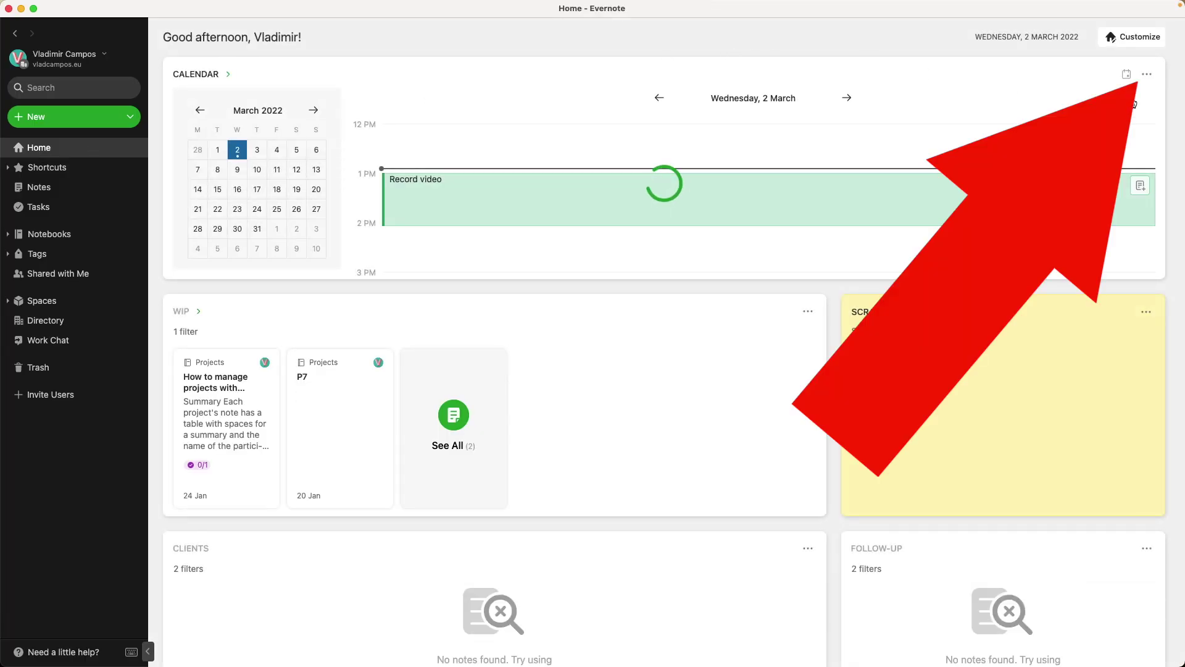
# Check the calendar settings, then create a note for the 4:00 pm Mr. Elephant meeting
pyautogui.click(1148, 78)
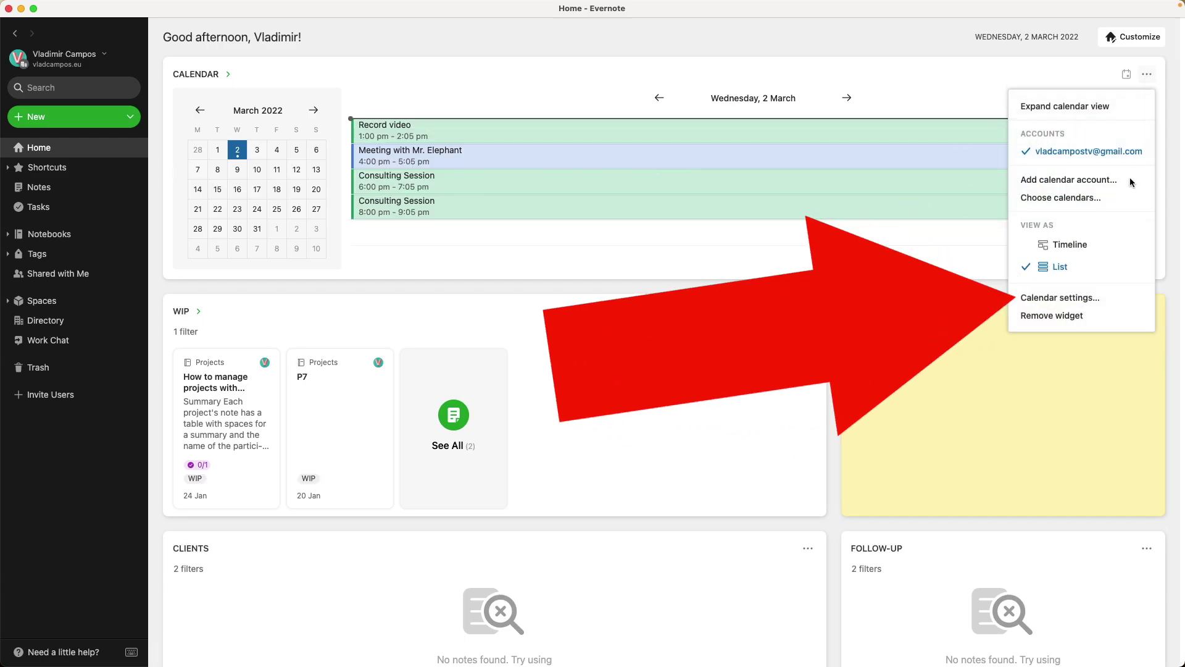
pyautogui.click(1060, 299)
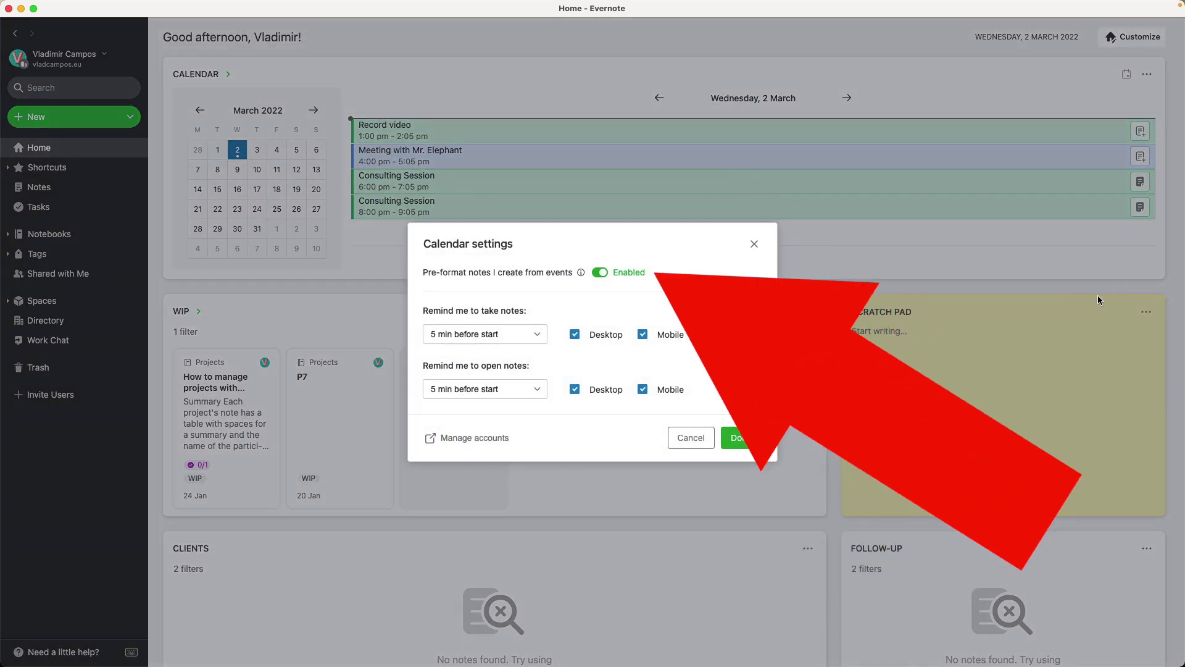
pyautogui.click(1075, 238)
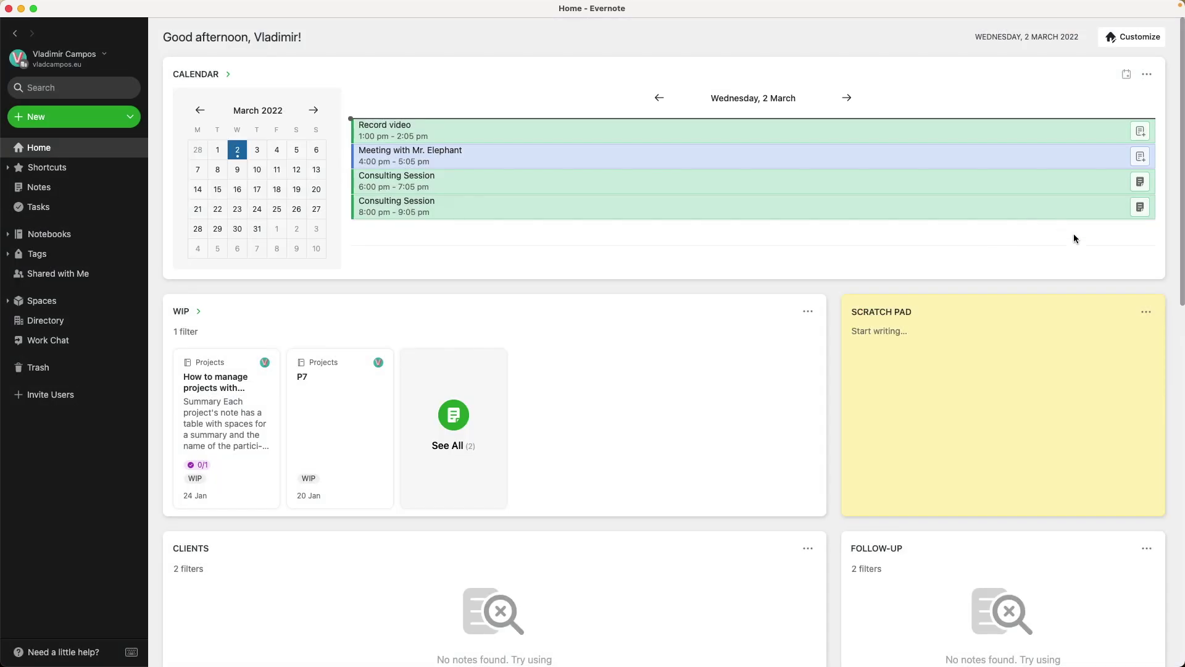
pyautogui.click(1140, 158)
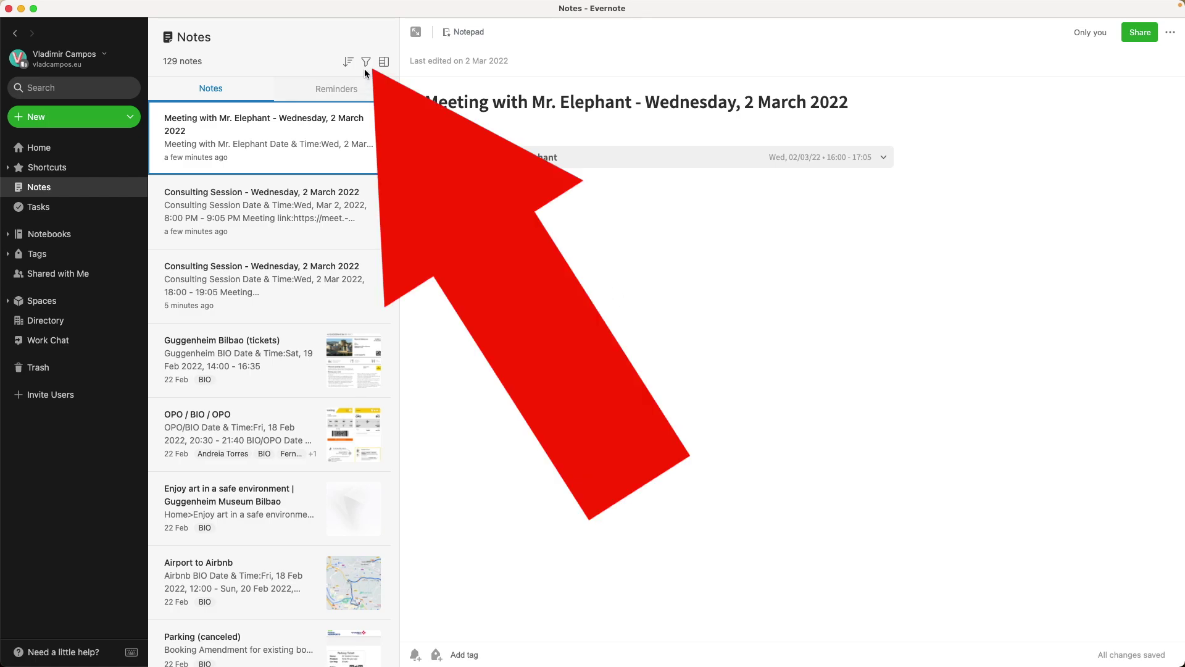
# Filter the notes list to notes containing Calendar events, leaving 13 results
pyautogui.click(367, 64)
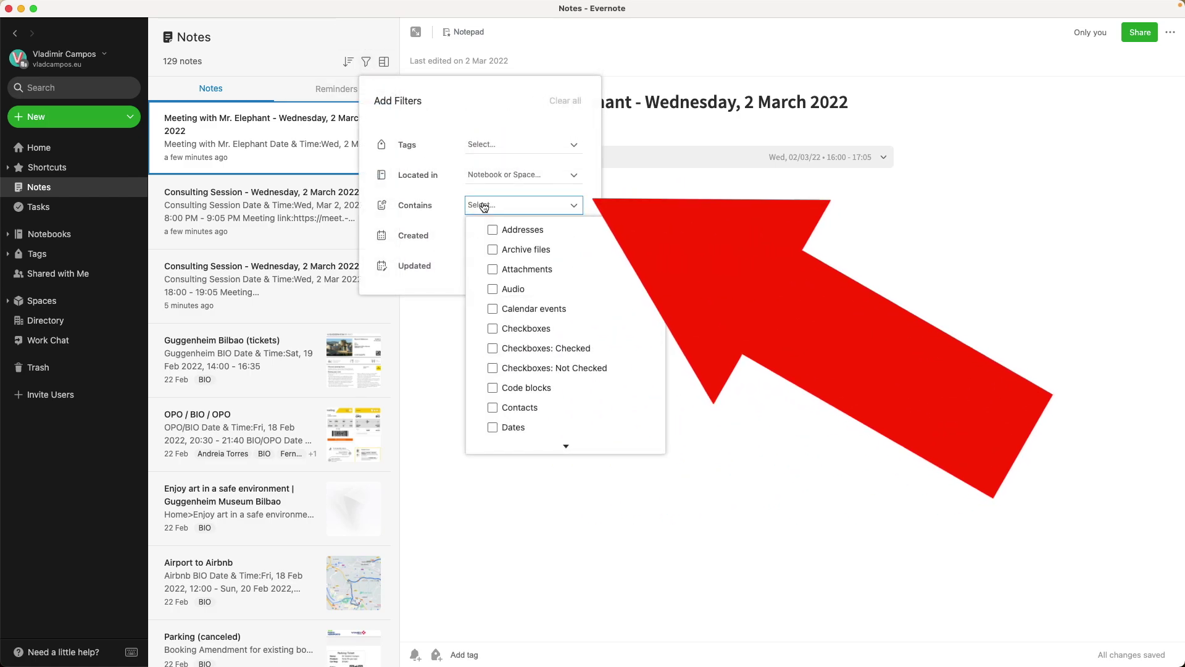
pyautogui.write('cal')
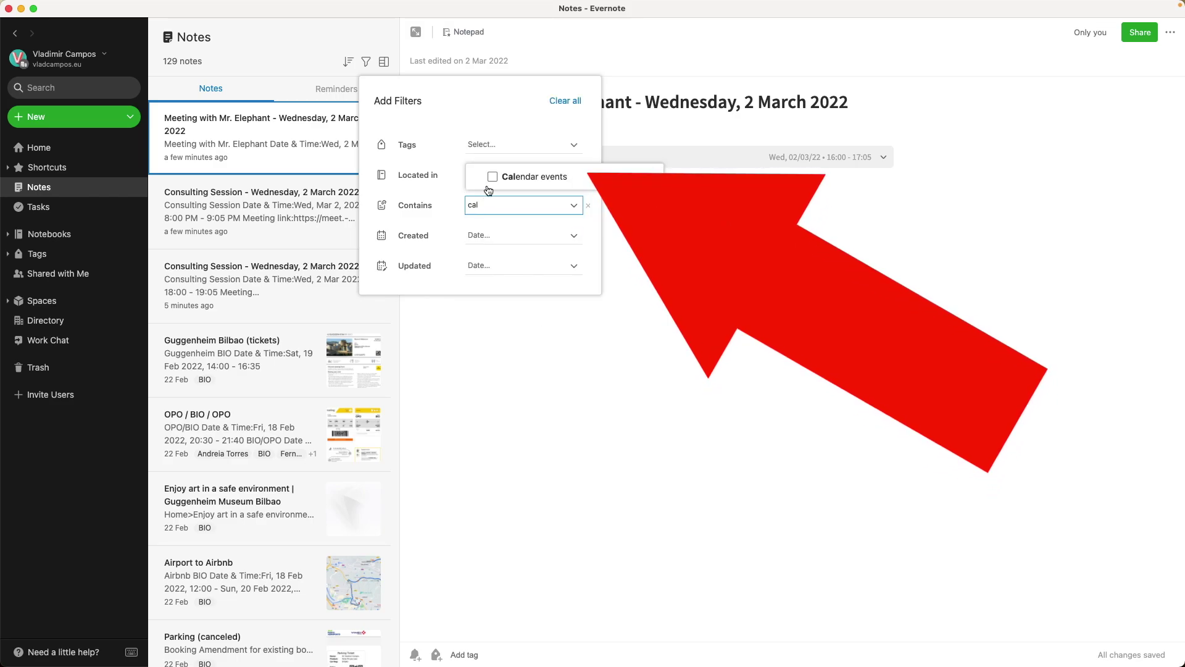
pyautogui.click(491, 184)
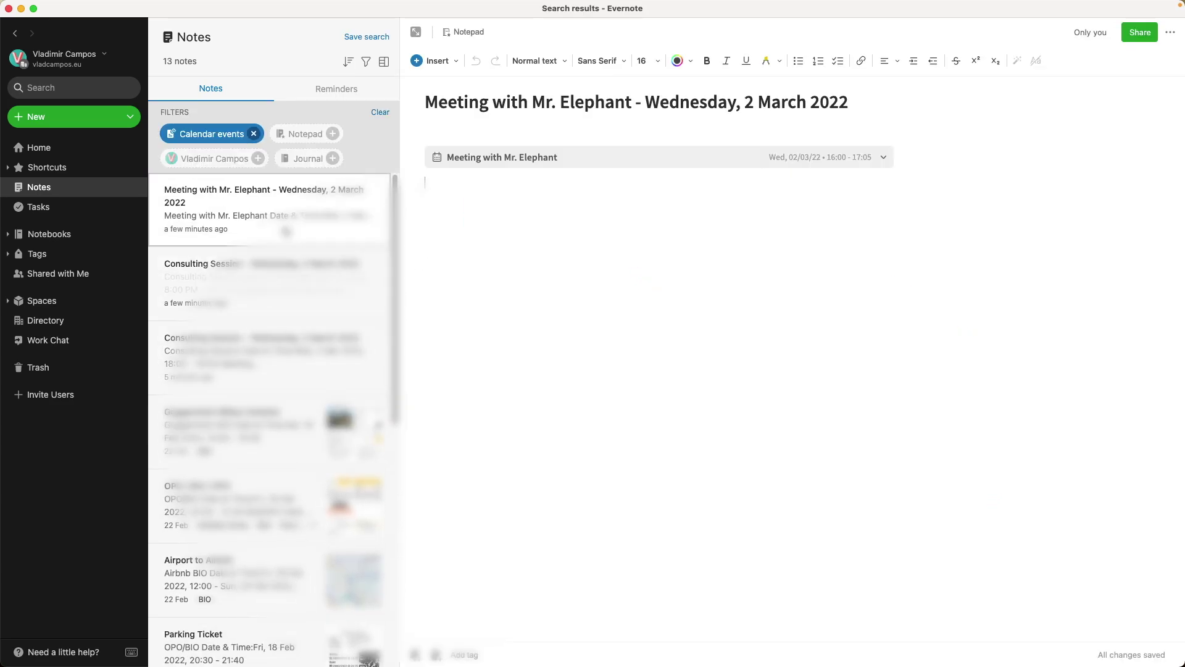
pyautogui.scroll(-10, 286, 231)
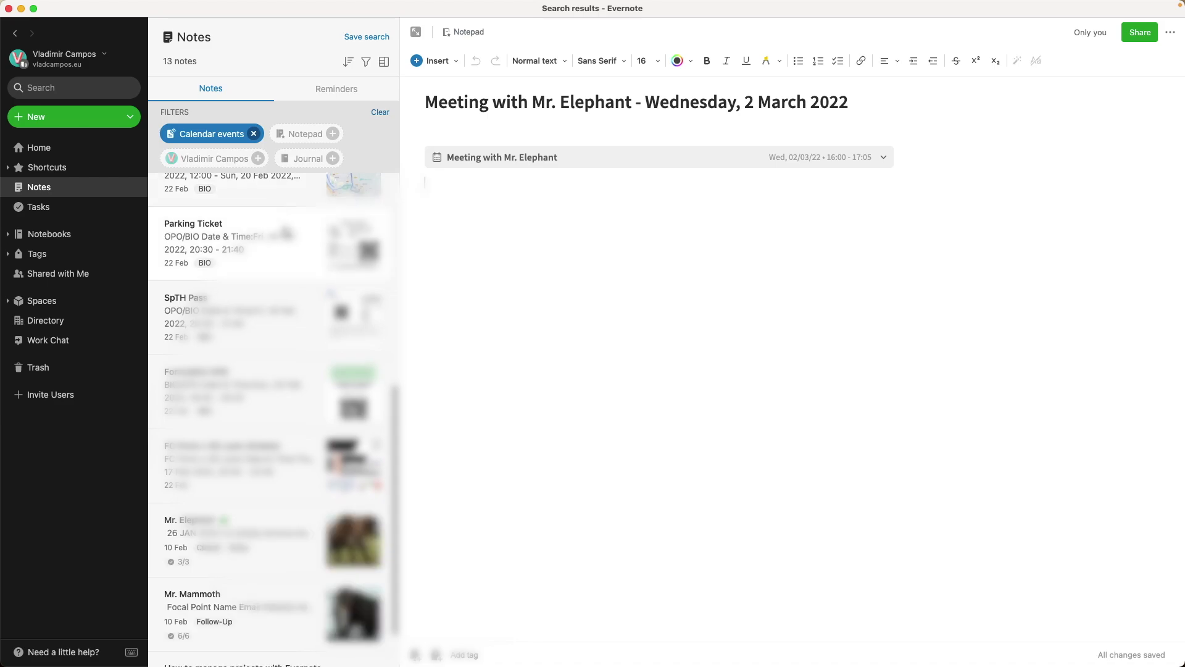
# Add a Located in filter for the Trips notebook
pyautogui.click(366, 64)
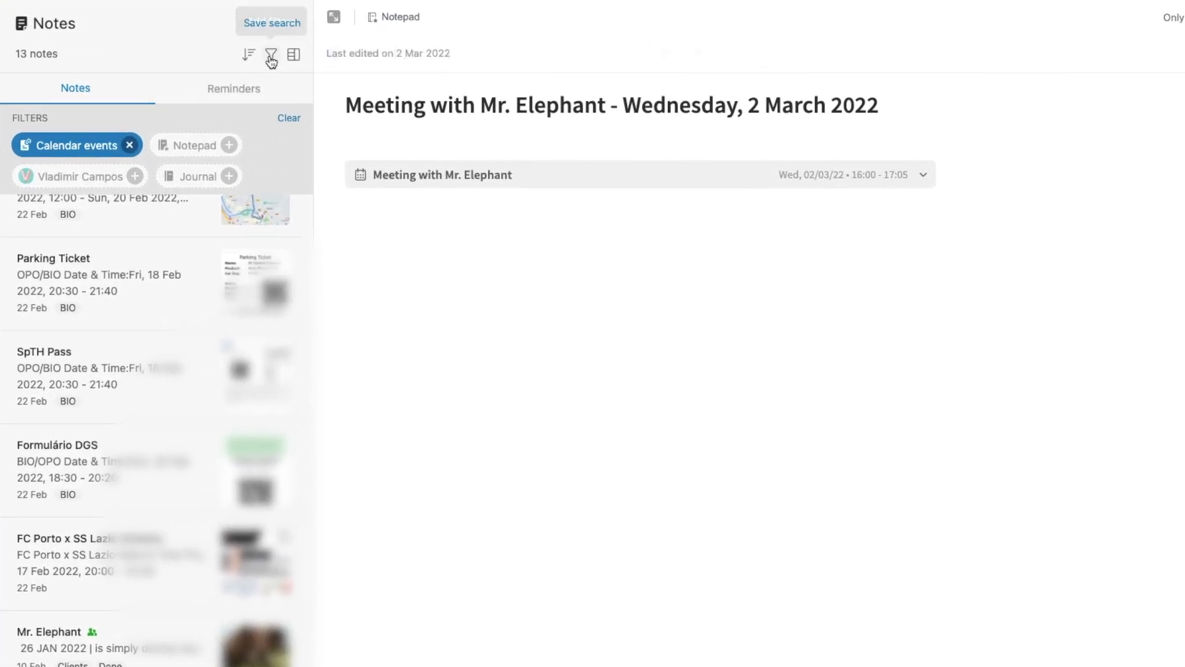
pyautogui.click(271, 57)
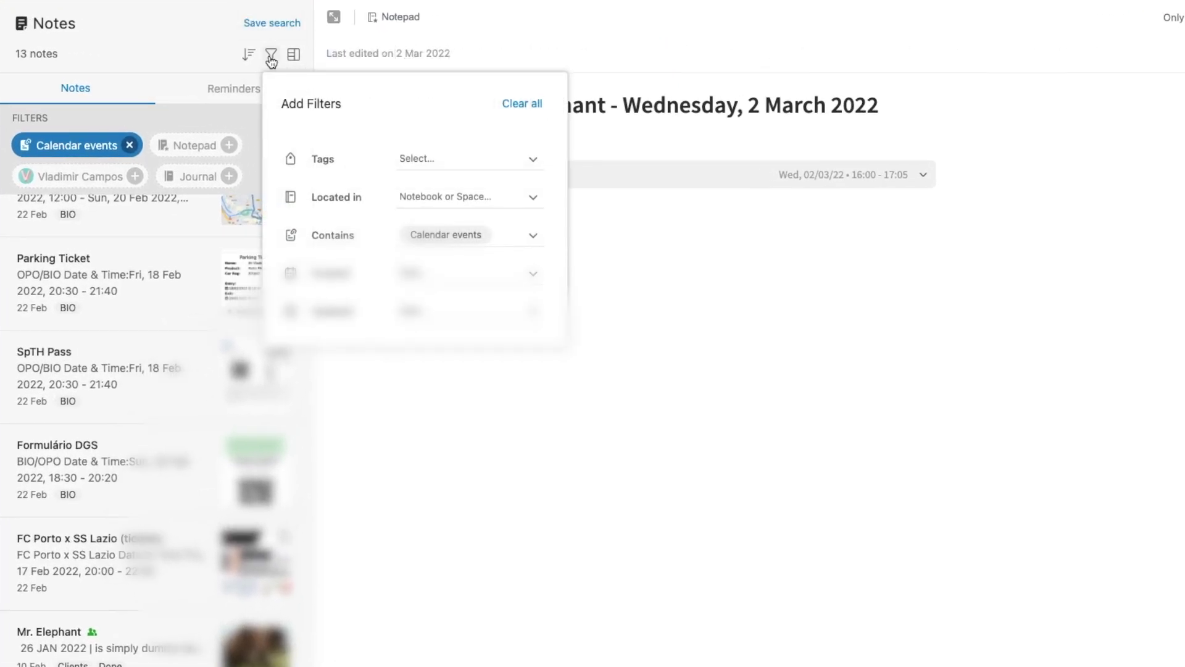
pyautogui.click(418, 198)
pyautogui.write('tri')
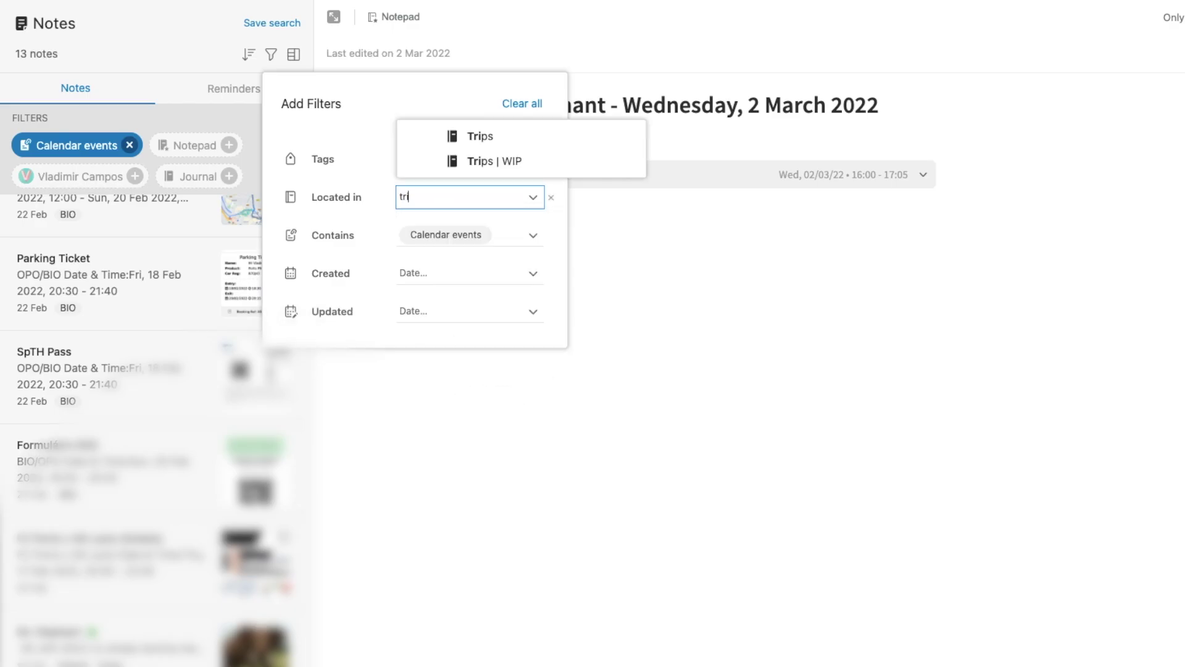
pyautogui.click(482, 142)
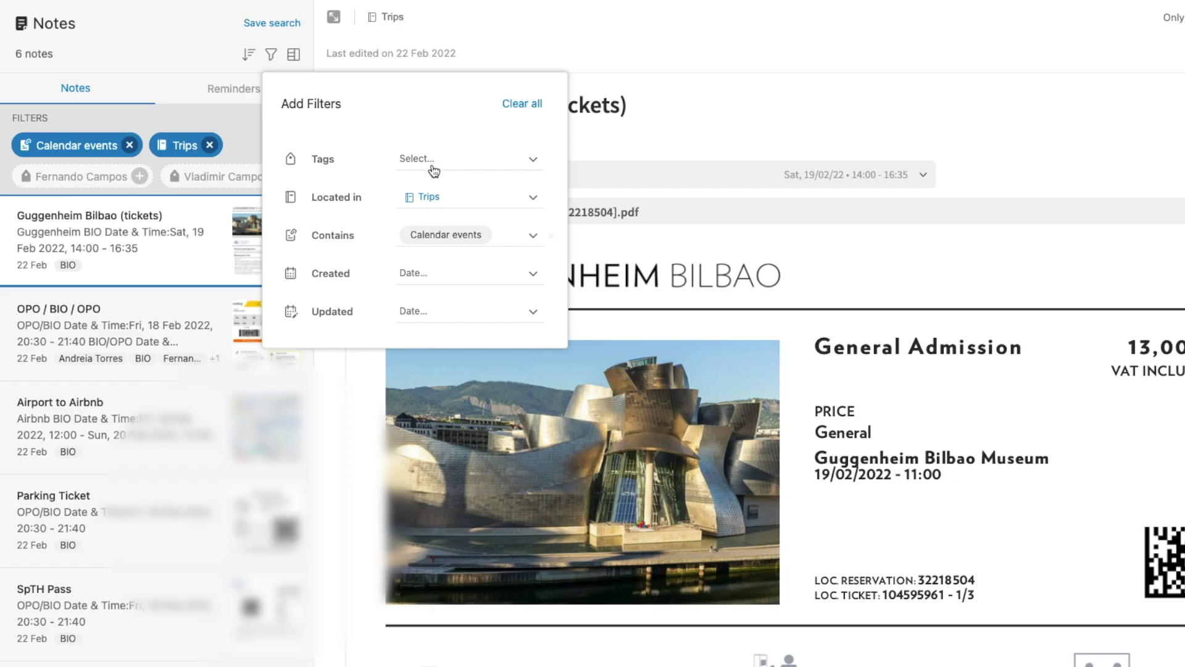
# Add the BIO tag filter, narrowing the list to 6 notes
pyautogui.click(425, 160)
pyautogui.write('bio')
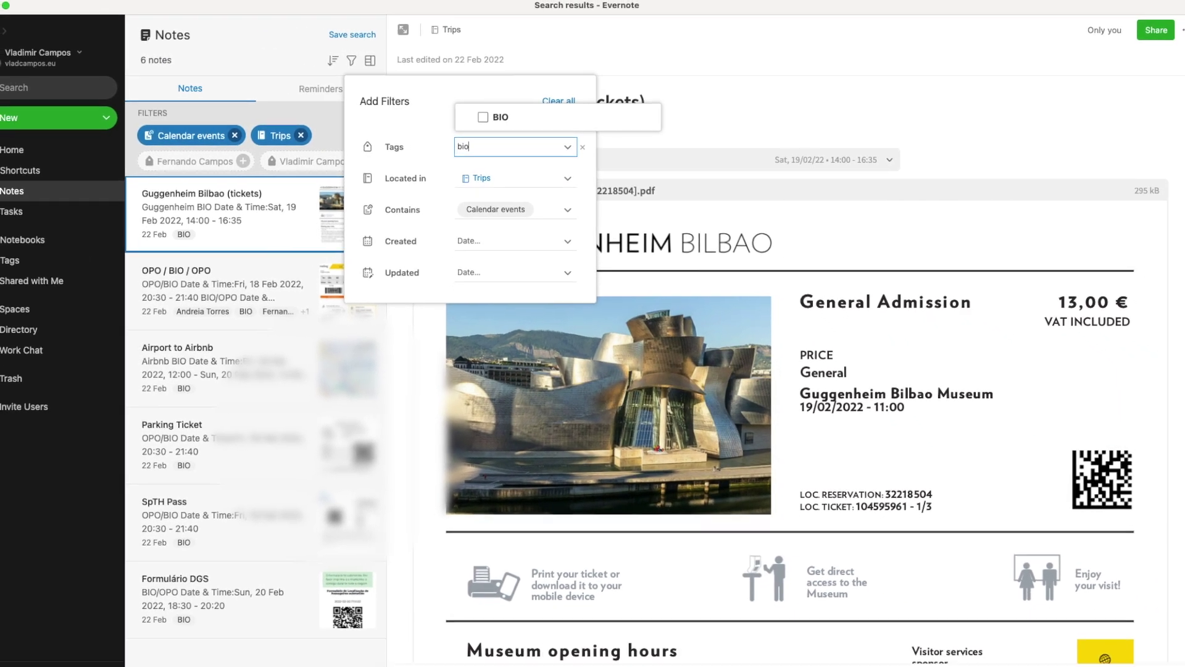
pyautogui.click(469, 183)
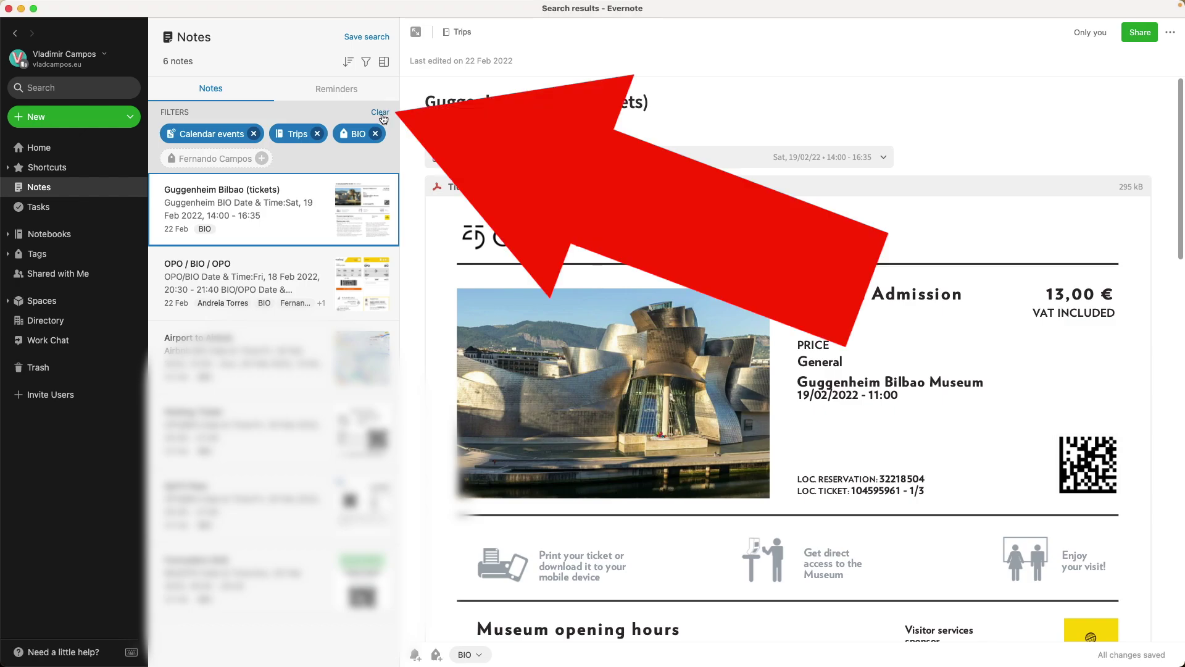
# Clear all filters, then search notes for contains:calendarEvent to list the 13 matching notes
pyautogui.click(382, 117)
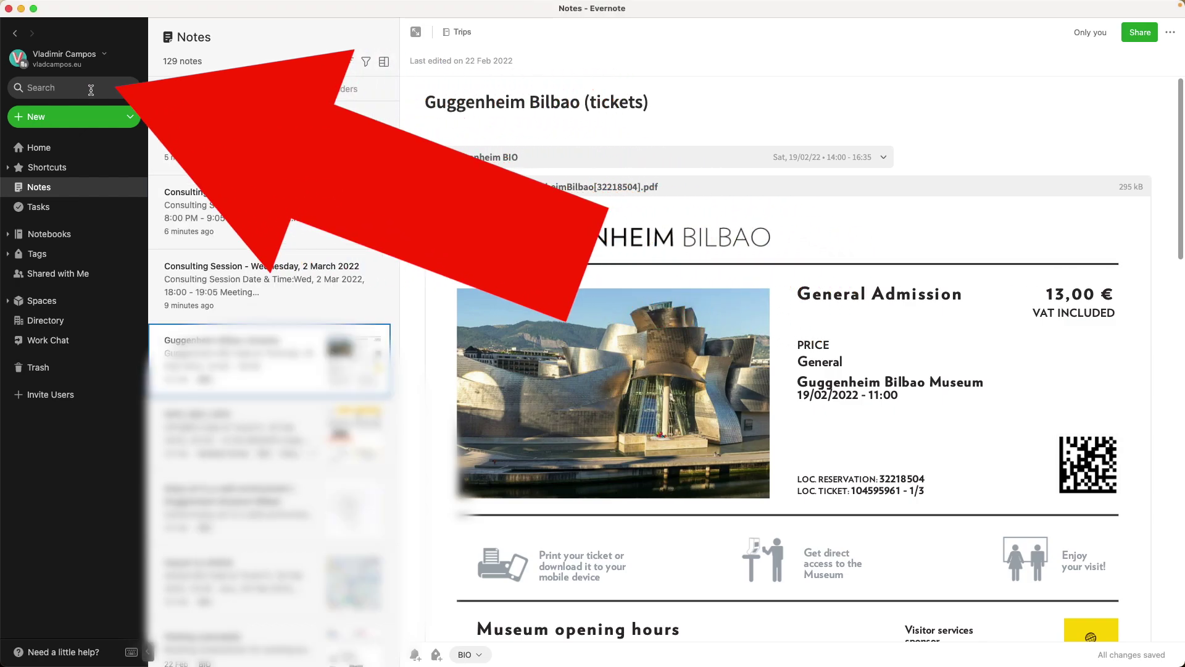
pyautogui.click(91, 88)
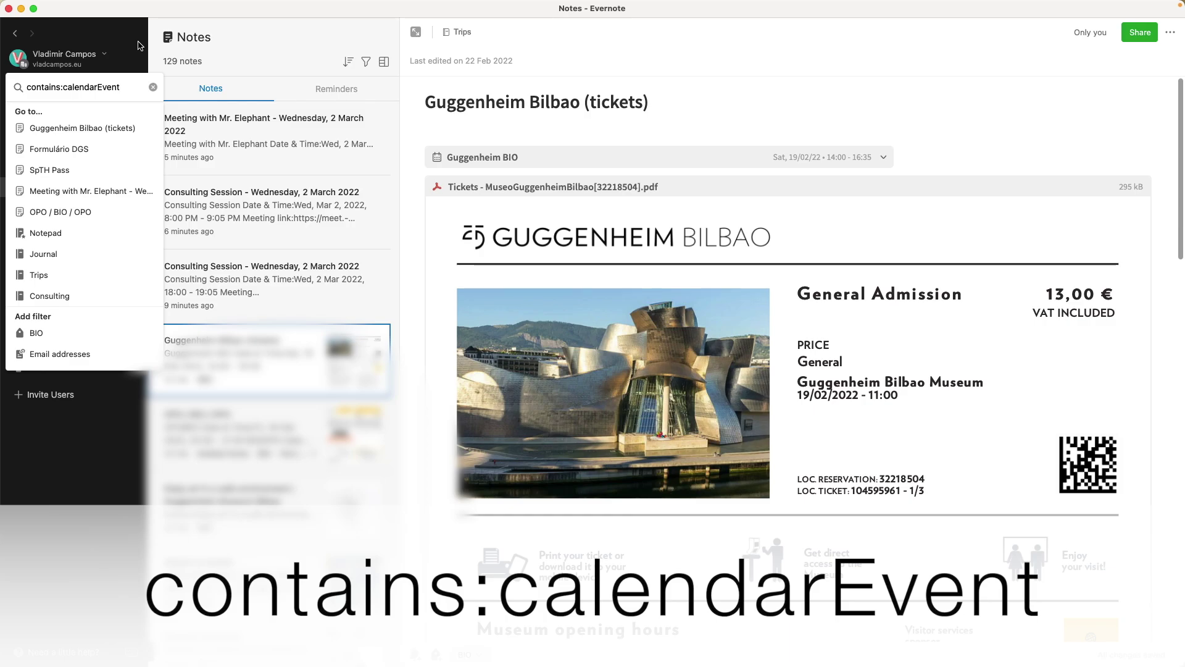
pyautogui.press('Return')
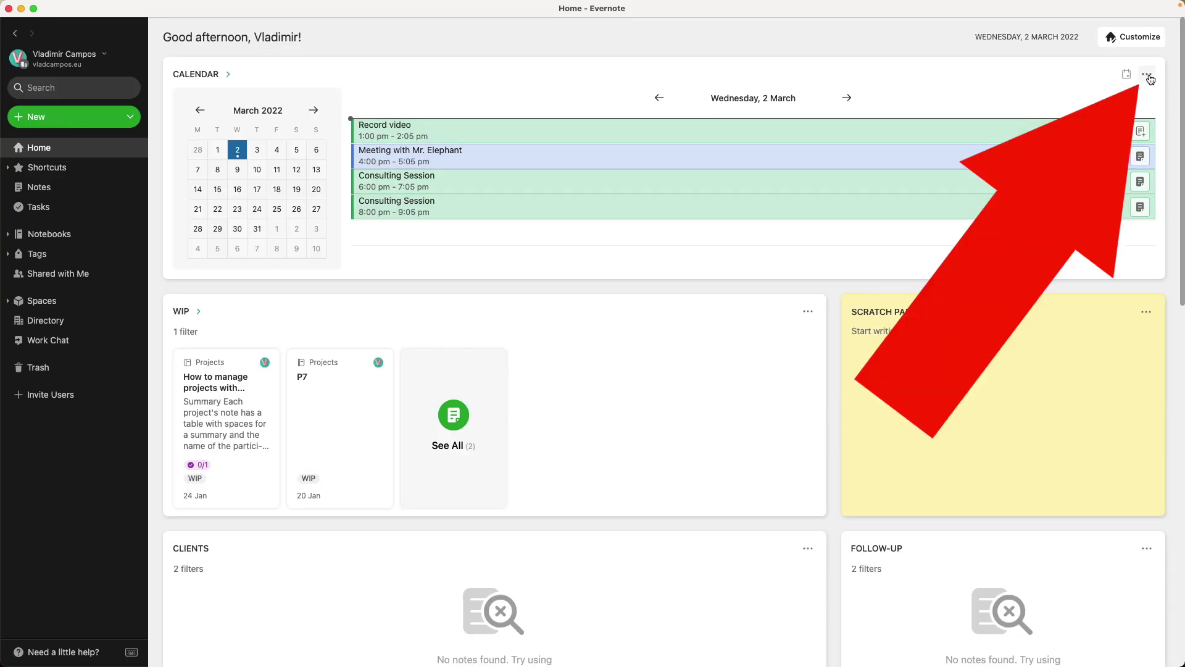
# In Calendar settings, turn off desktop take-notes reminders and view the open-notes reminder timing choices
pyautogui.click(1149, 76)
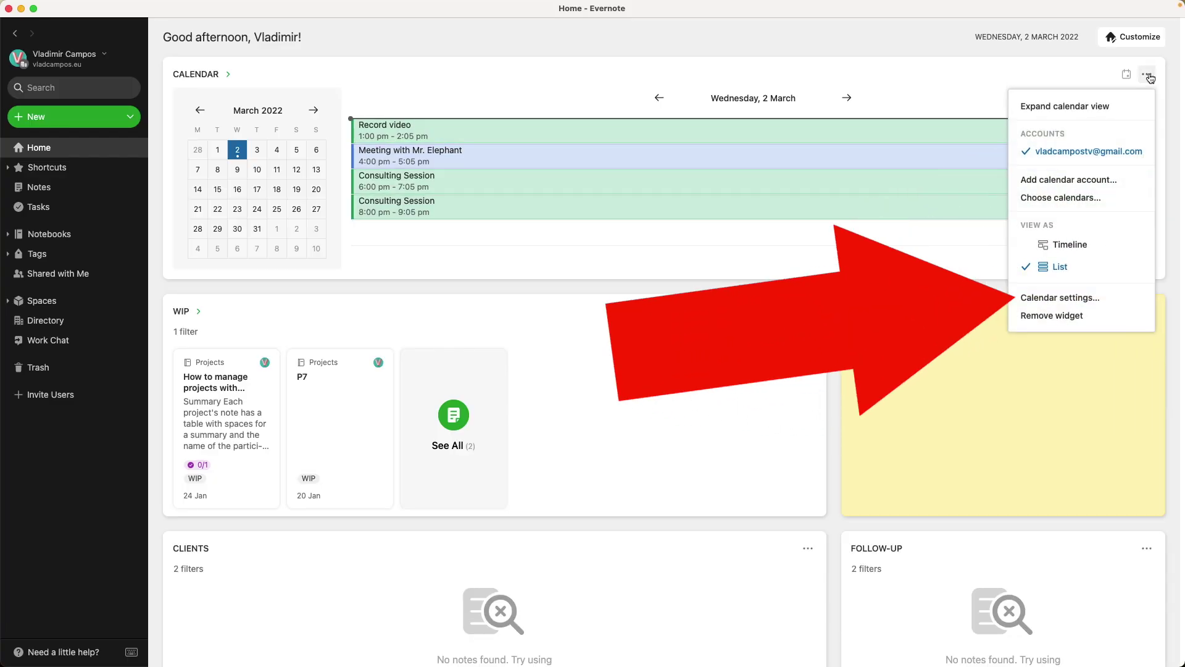
pyautogui.click(1123, 298)
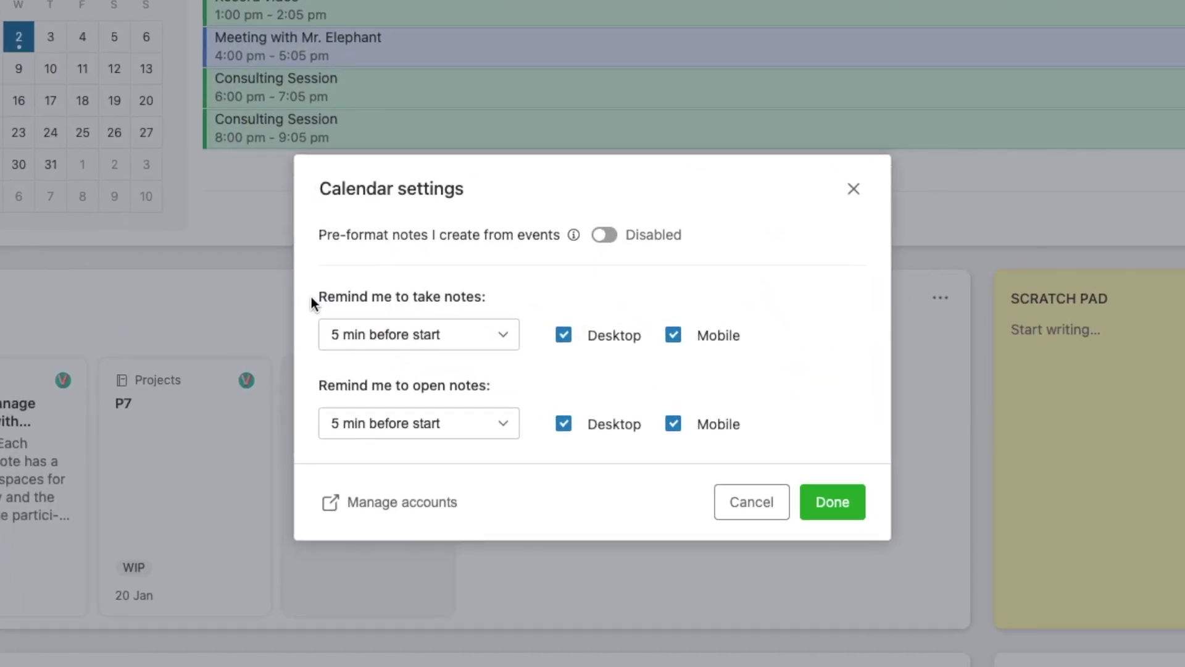
pyautogui.moveTo(311, 297); pyautogui.dragTo(390, 295)
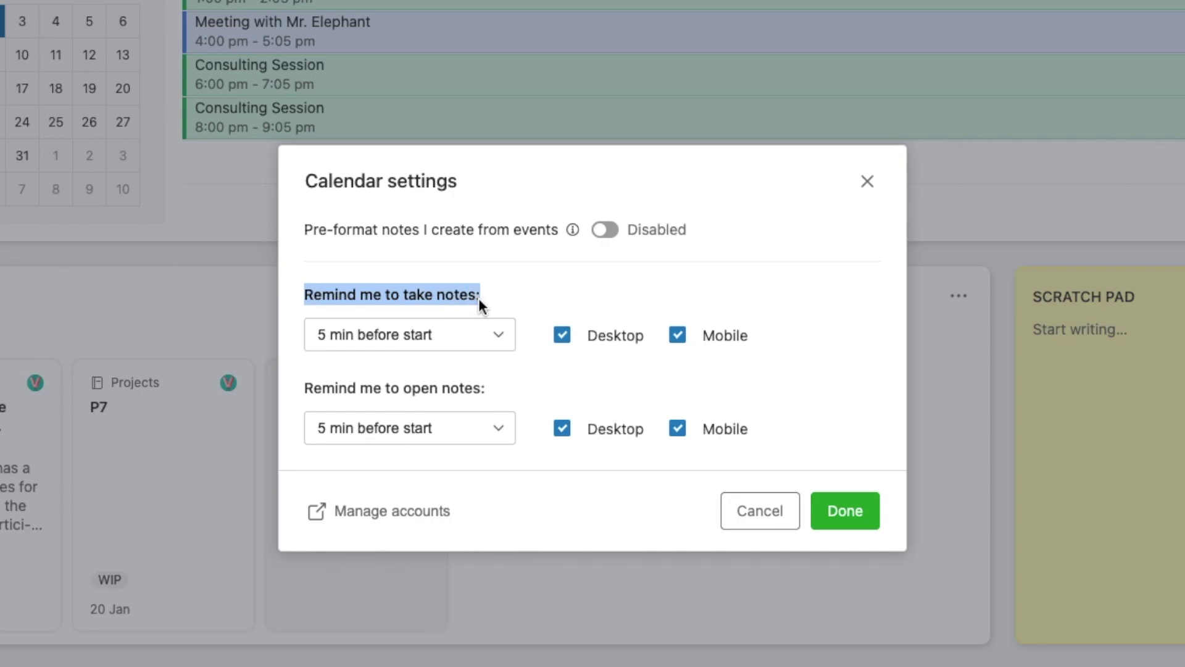
pyautogui.click(367, 389)
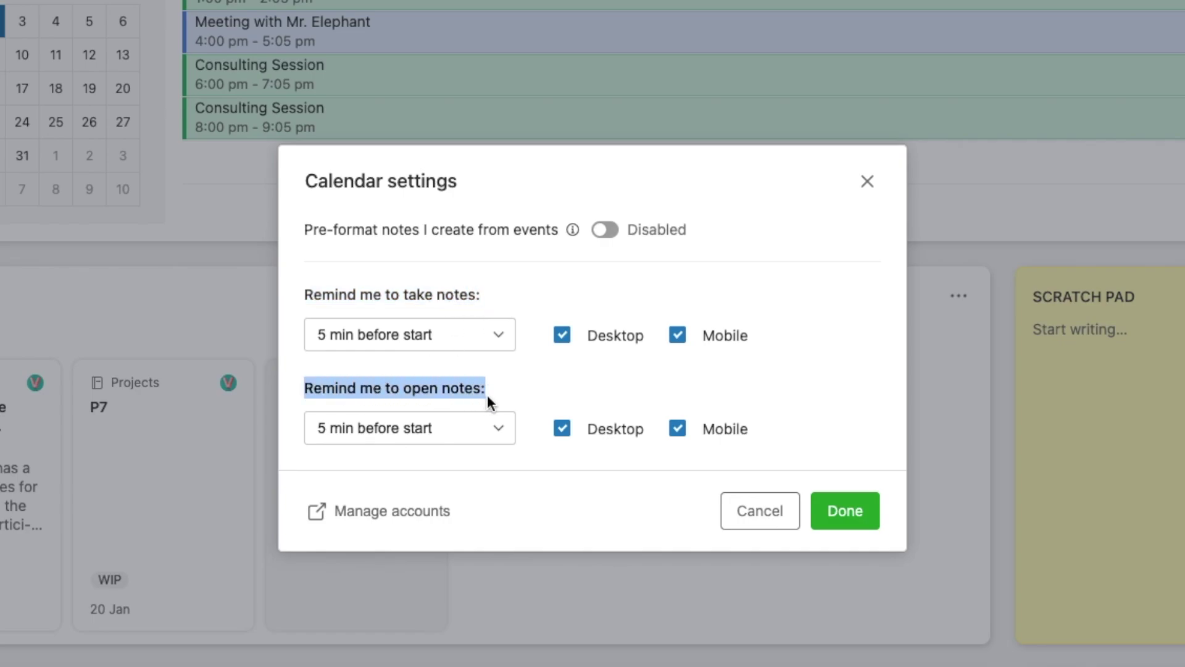
pyautogui.click(539, 380)
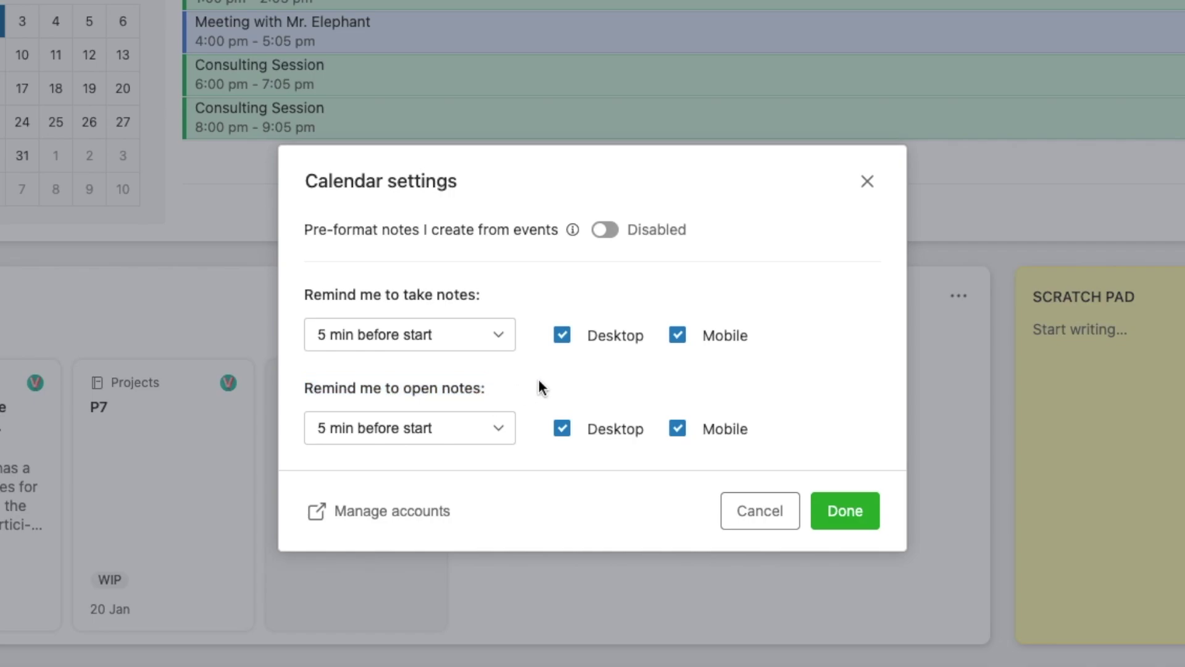
pyautogui.click(564, 337)
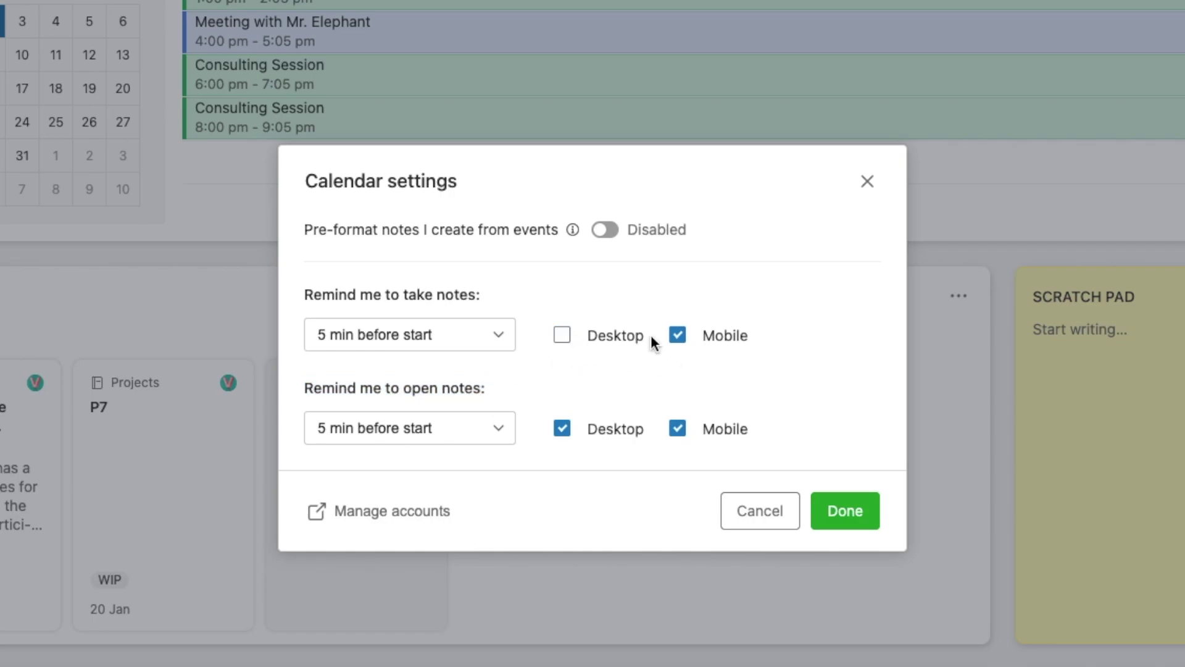
pyautogui.click(505, 436)
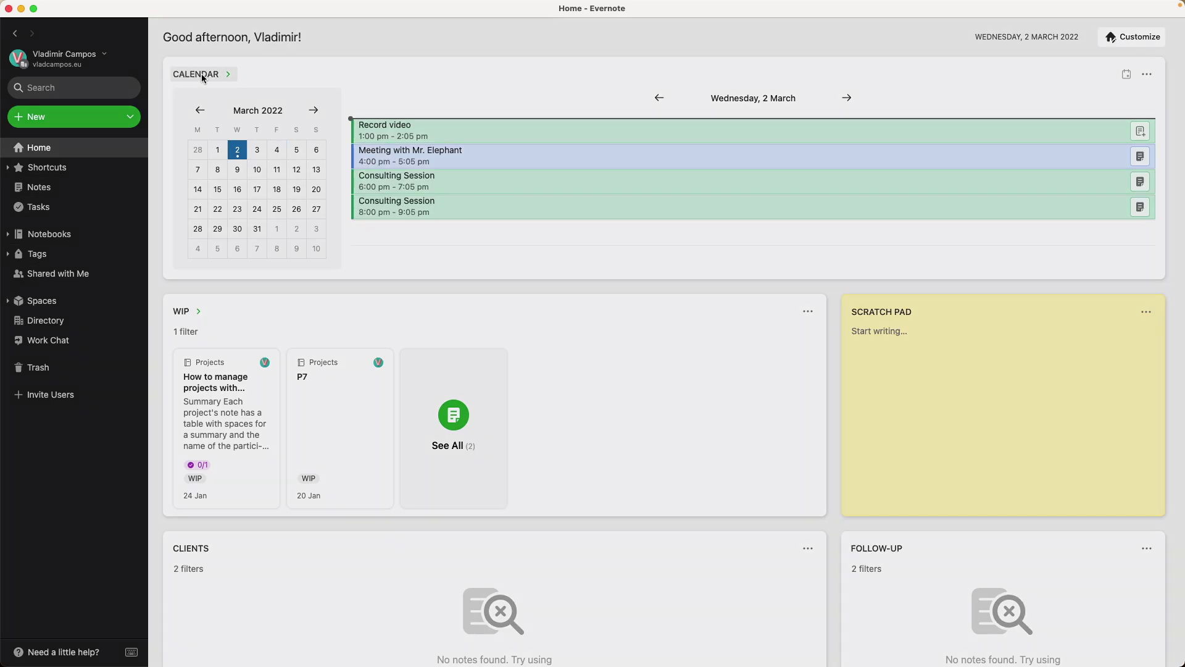
# Expand the CALENDAR widget into the full Calendar view listing My Calendars
pyautogui.click(203, 76)
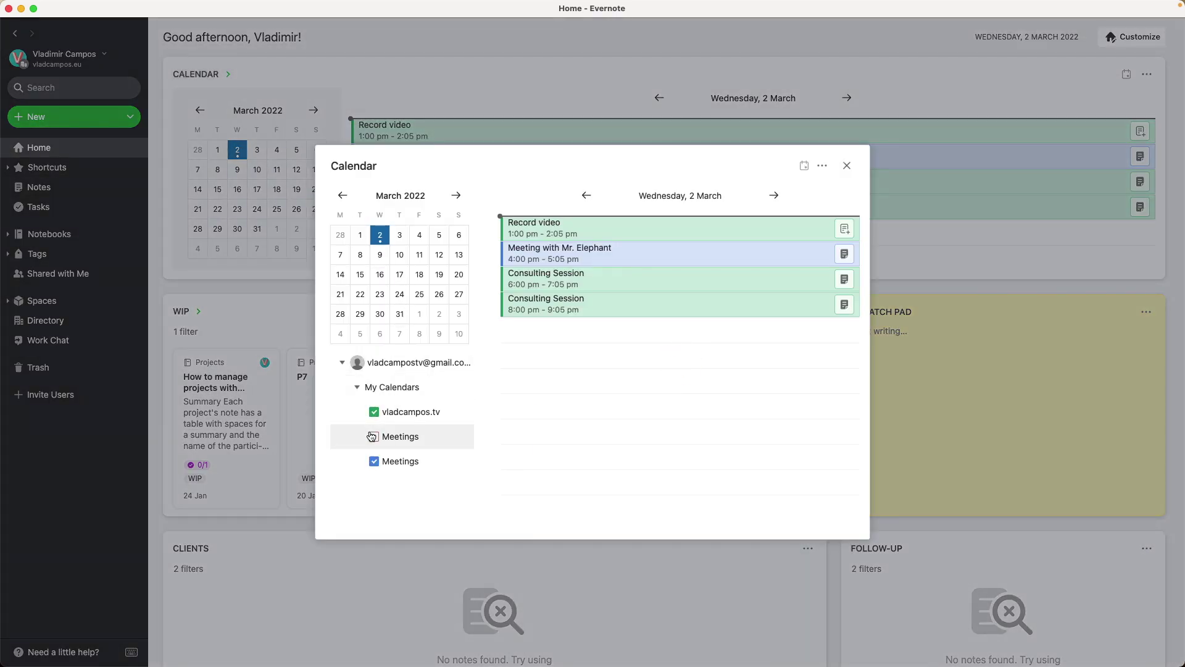